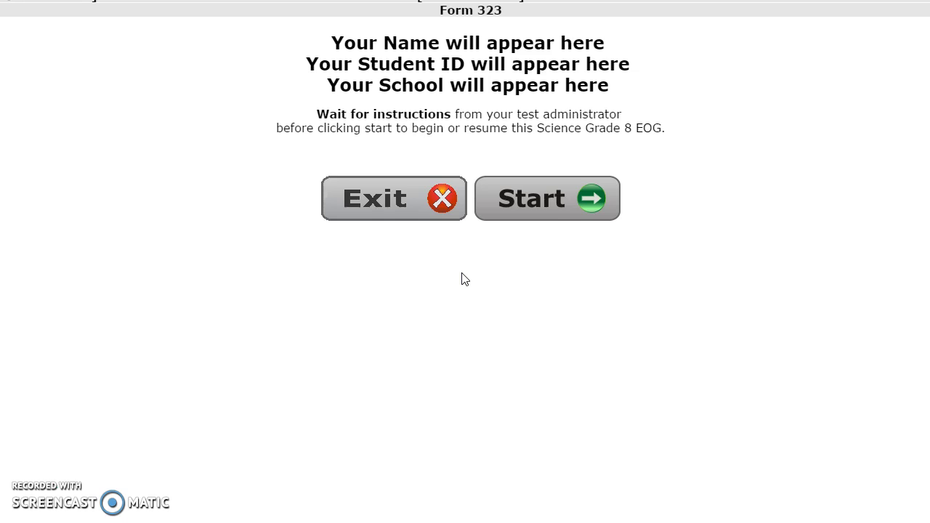
pyautogui.click(499, 215)
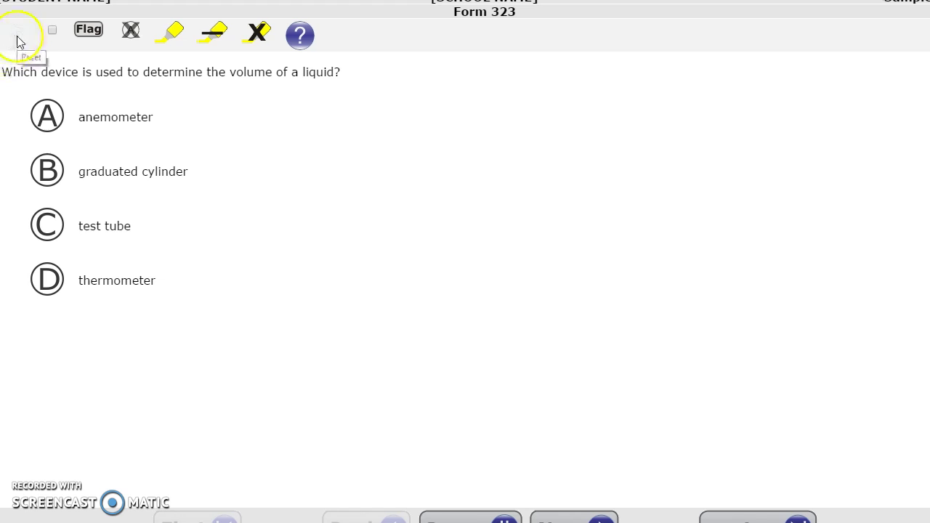
pyautogui.click(46, 115)
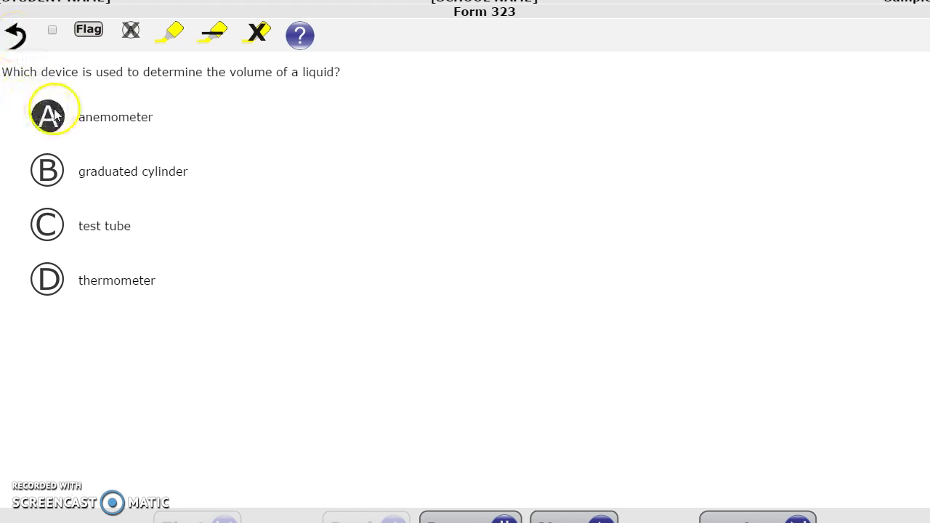
pyautogui.click(49, 226)
pyautogui.click(48, 180)
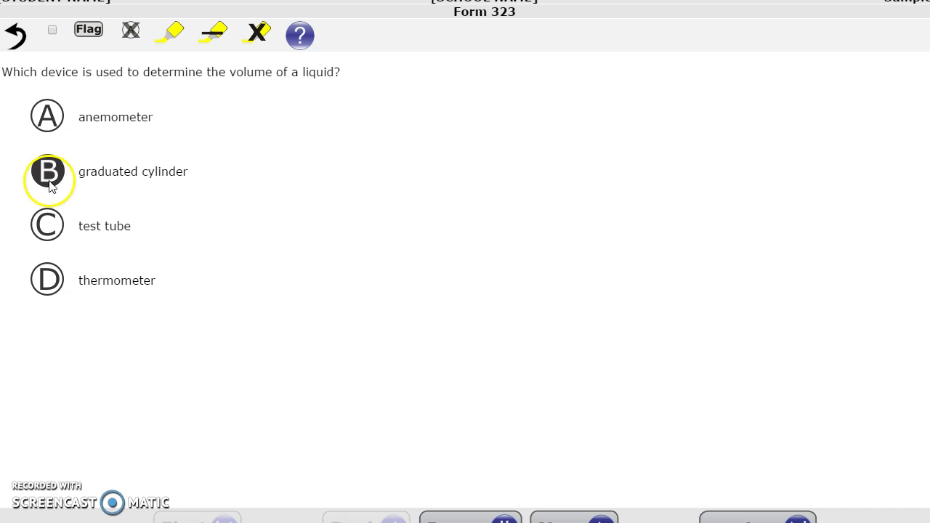
pyautogui.click(47, 116)
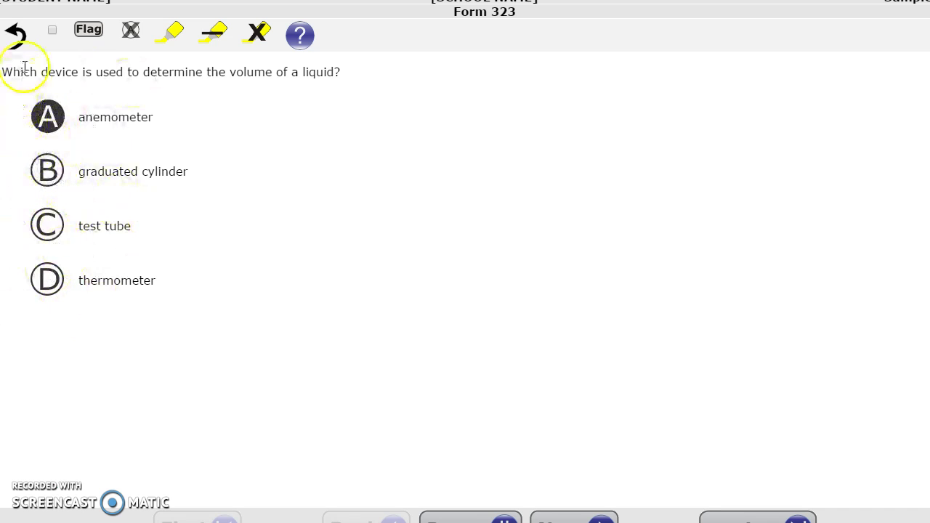
pyautogui.click(21, 39)
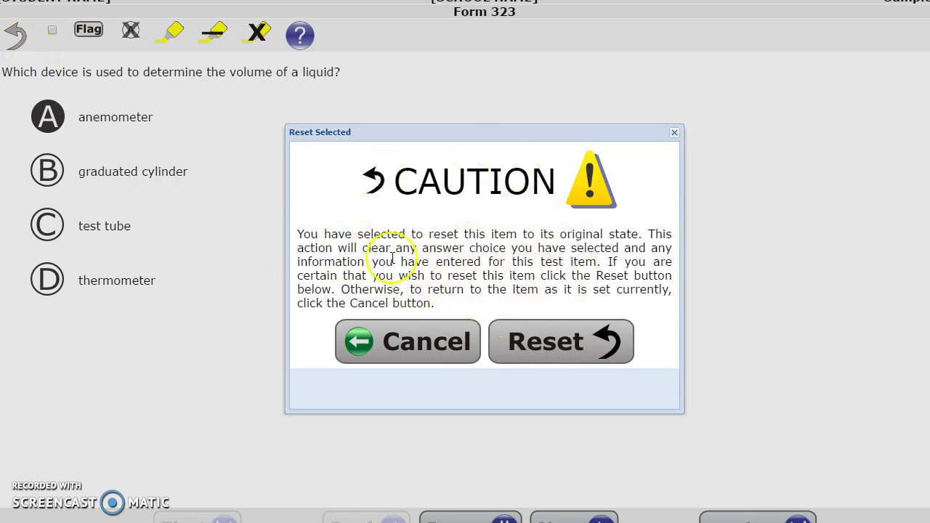
pyautogui.click(557, 351)
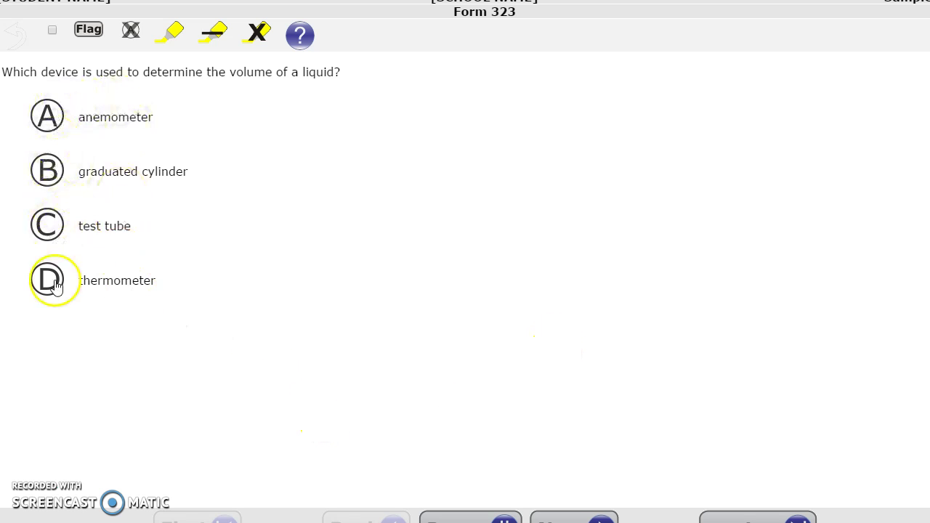
pyautogui.click(52, 30)
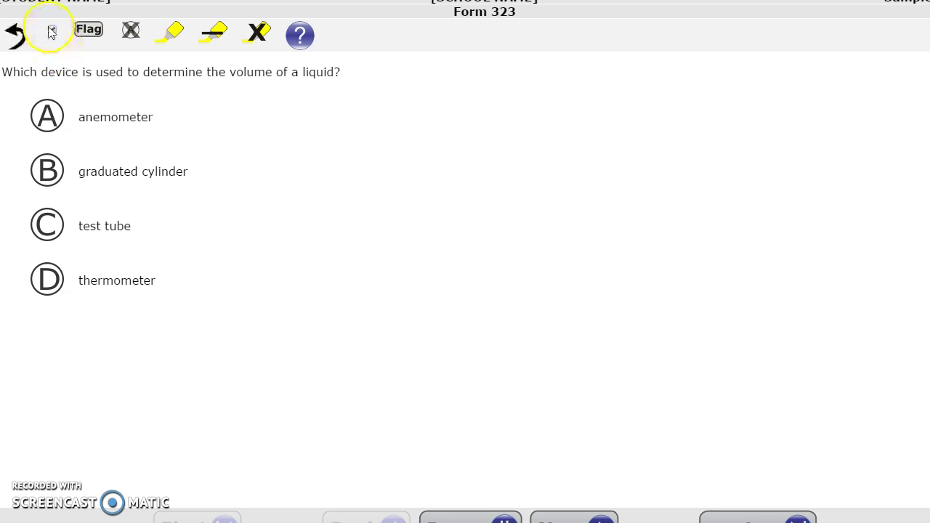
pyautogui.click(89, 29)
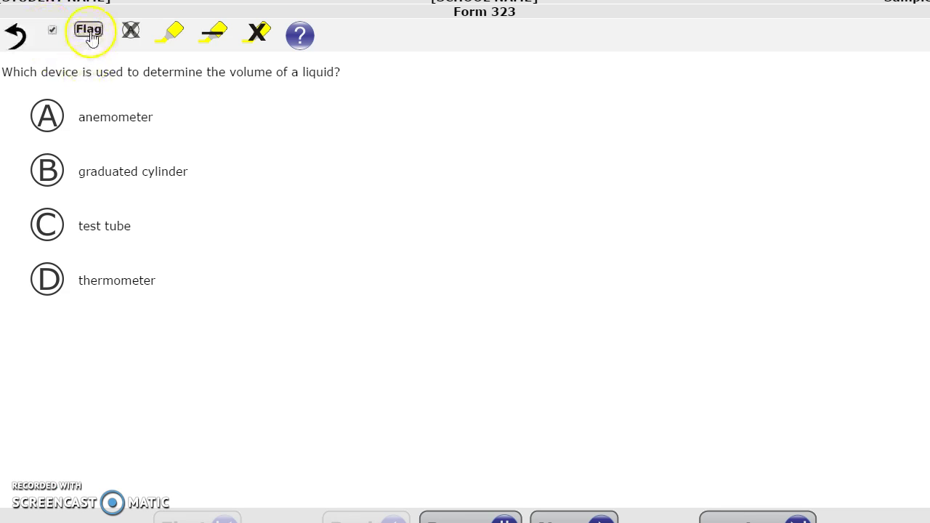
pyautogui.click(52, 32)
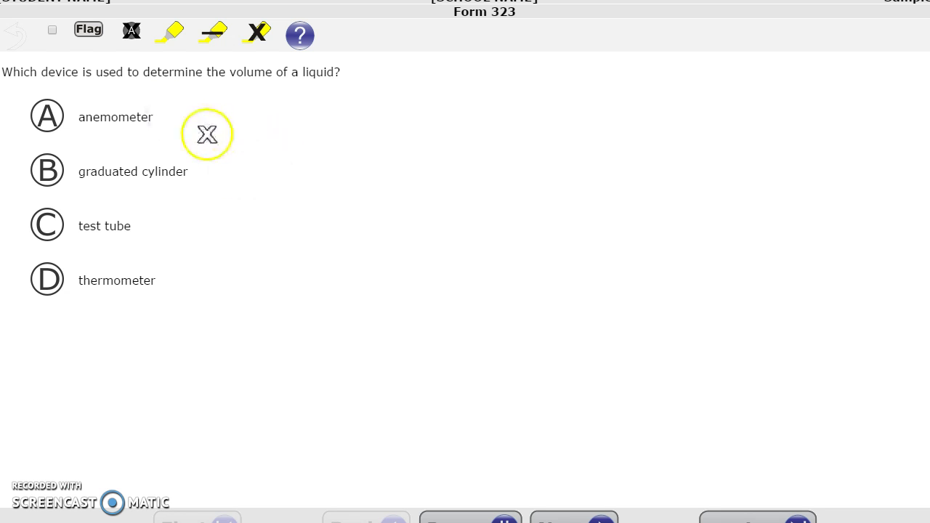
# - Cross out anemometer, test tube and thermometer as wrong answer choices
pyautogui.click(46, 115)
pyautogui.click(47, 223)
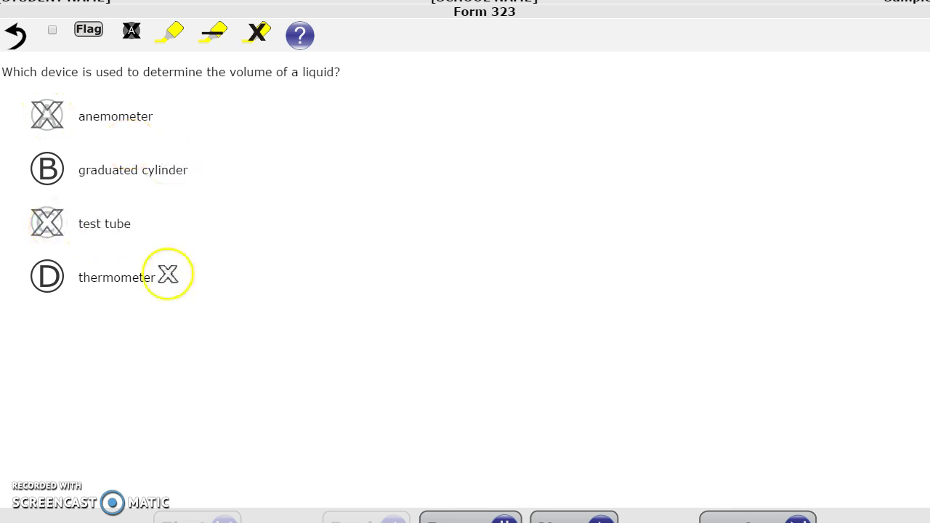
pyautogui.click(47, 278)
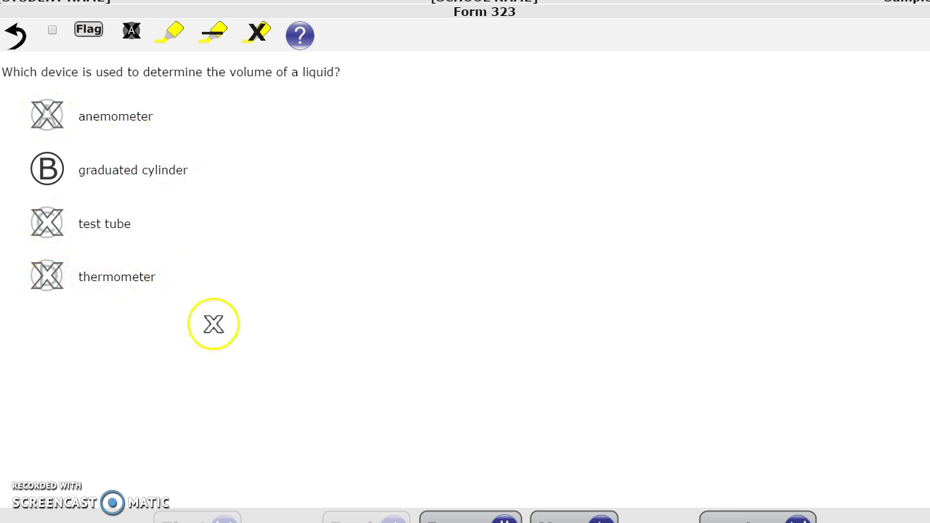
pyautogui.click(133, 40)
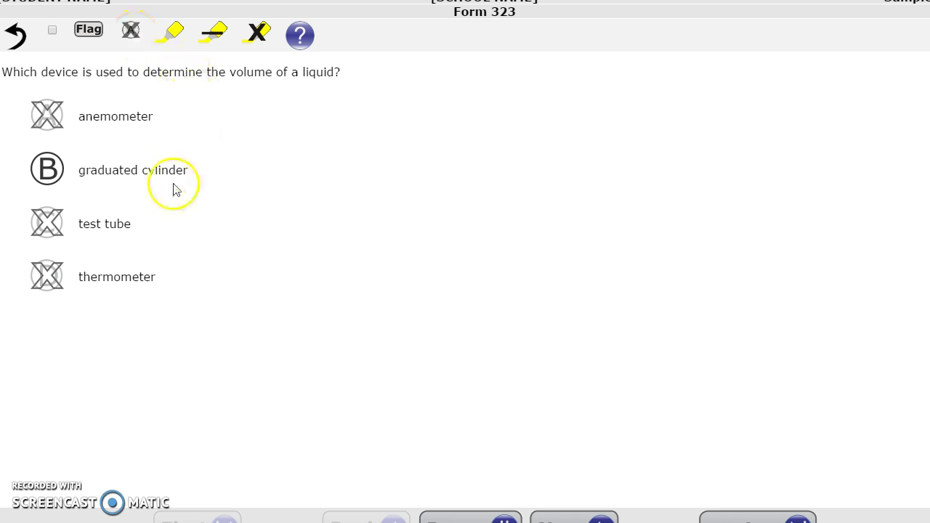
# - Choose graduated cylinder, submit it, and dismiss the sample response to reach the next question
pyautogui.click(47, 168)
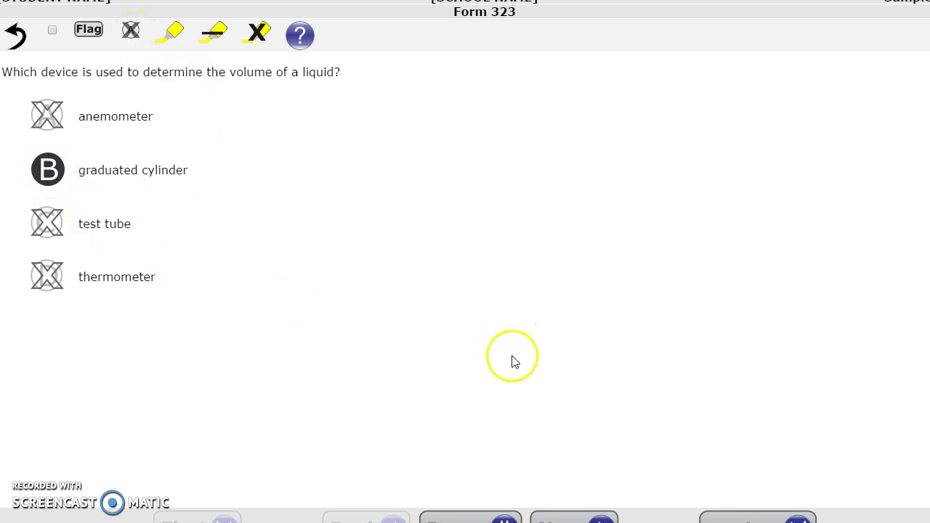
pyautogui.click(566, 520)
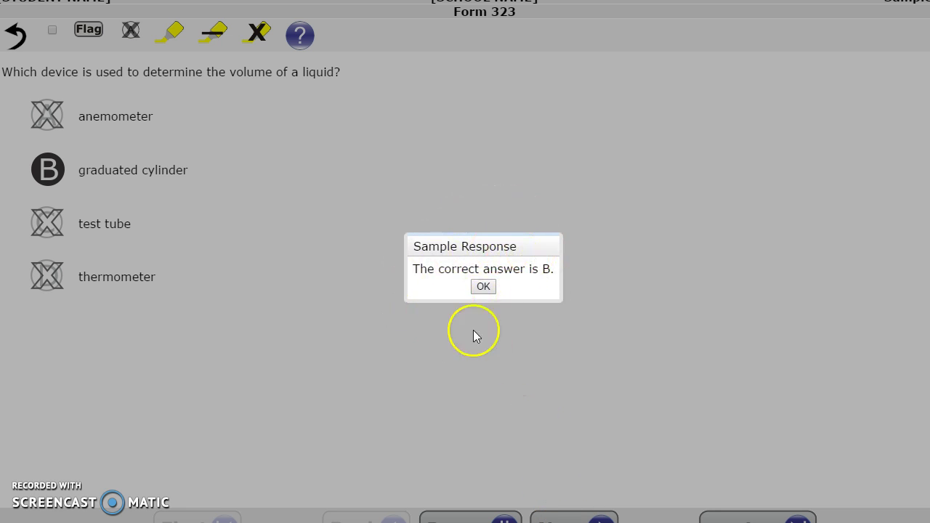
pyautogui.click(484, 286)
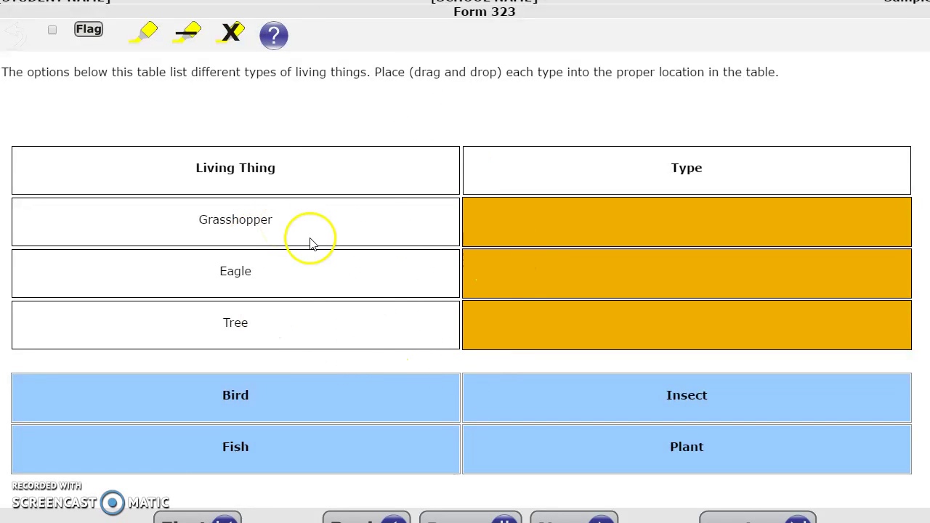
# - Match Grasshopper to Insect, Eagle to Bird and Tree to Plant in the Type column
pyautogui.scroll(-5, 380, 333)
pyautogui.scroll(3, 380, 334)
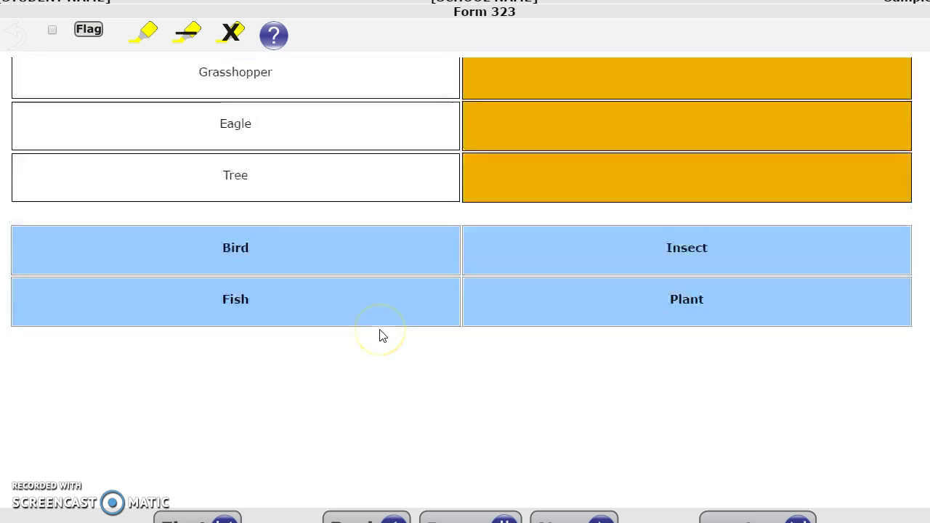
pyautogui.scroll(2, 378, 334)
pyautogui.scroll(-5, 378, 334)
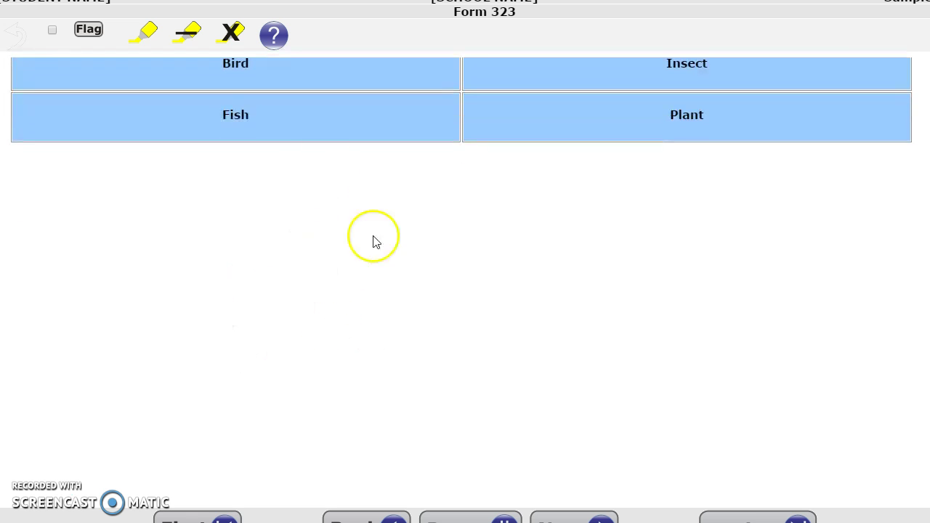
pyautogui.scroll(5, 269, 305)
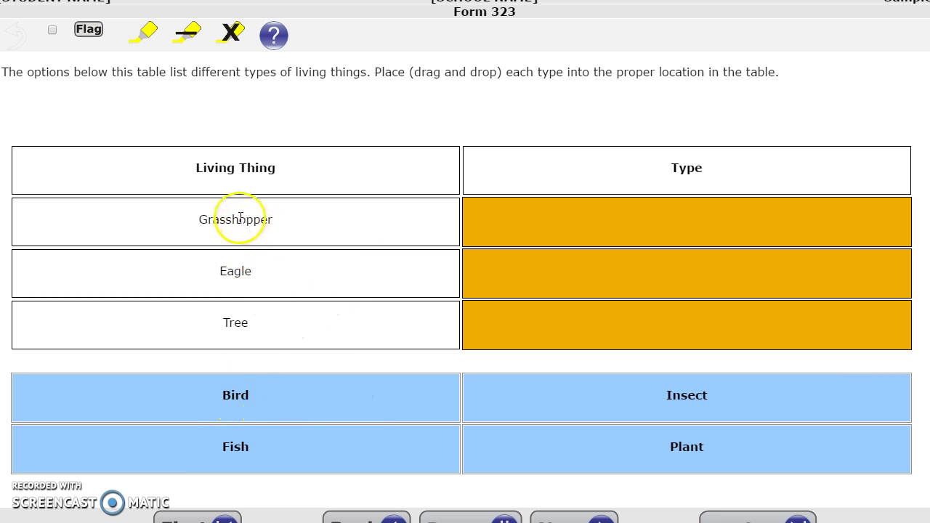
pyautogui.moveTo(546, 396); pyautogui.dragTo(546, 248)
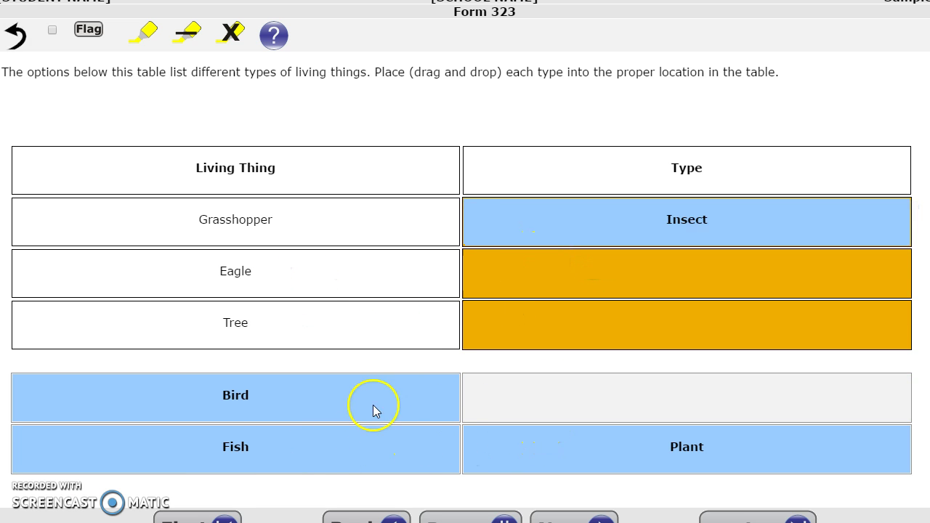
pyautogui.moveTo(373, 405); pyautogui.dragTo(734, 266)
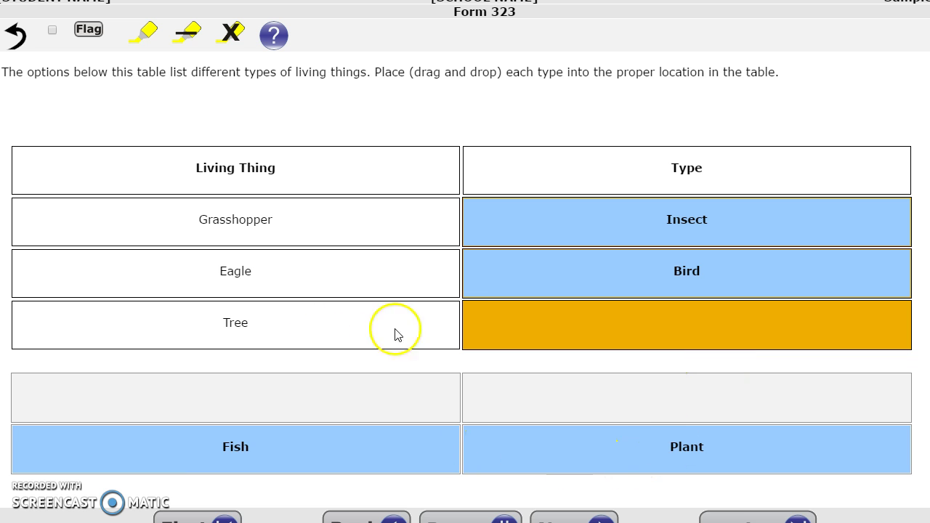
pyautogui.moveTo(619, 451); pyautogui.dragTo(622, 314)
# - Submit the table and dismiss the sample response to reach the pick-the-animals question
pyautogui.scroll(-4, 625, 323)
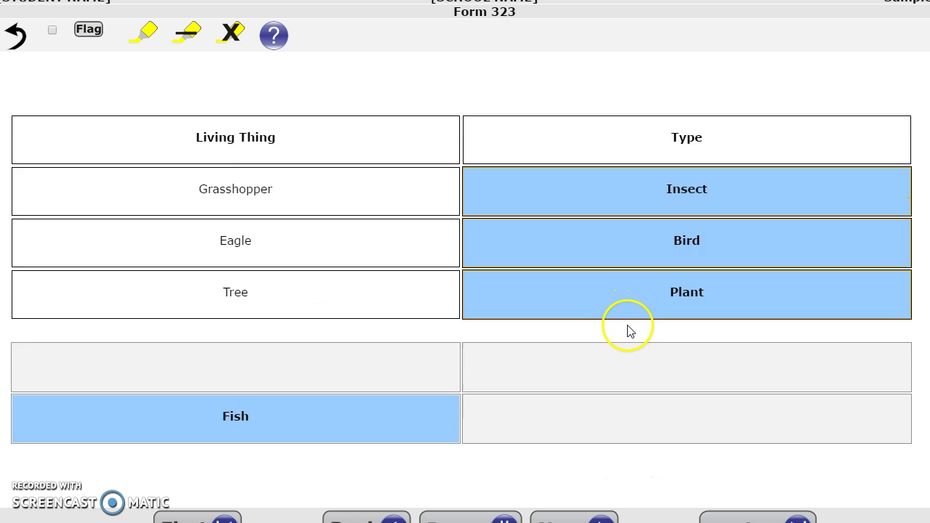
pyautogui.scroll(4, 627, 332)
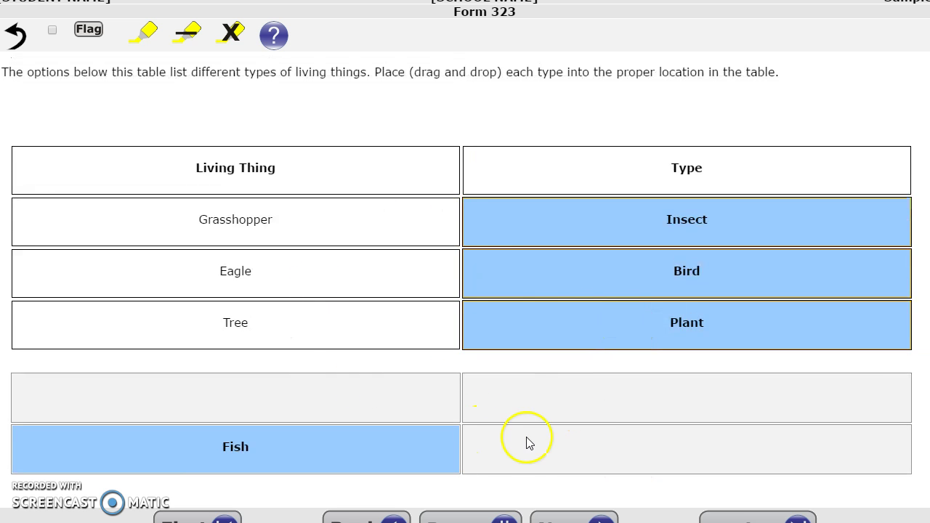
pyautogui.scroll(-4, 542, 434)
pyautogui.scroll(4, 546, 417)
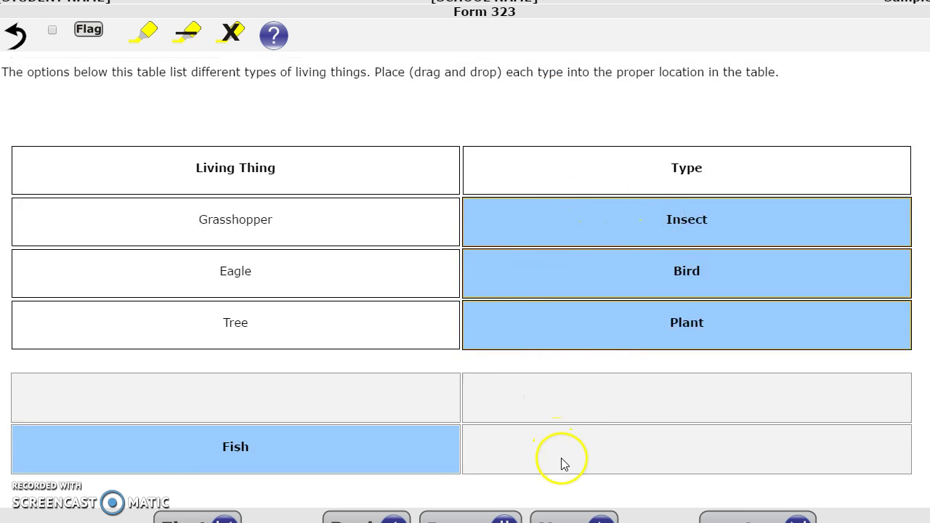
pyautogui.click(548, 520)
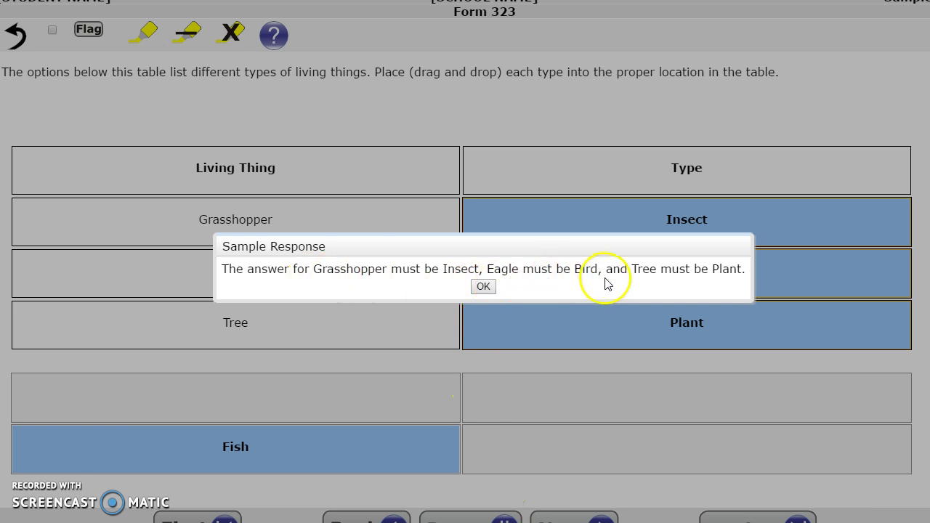
pyautogui.click(483, 287)
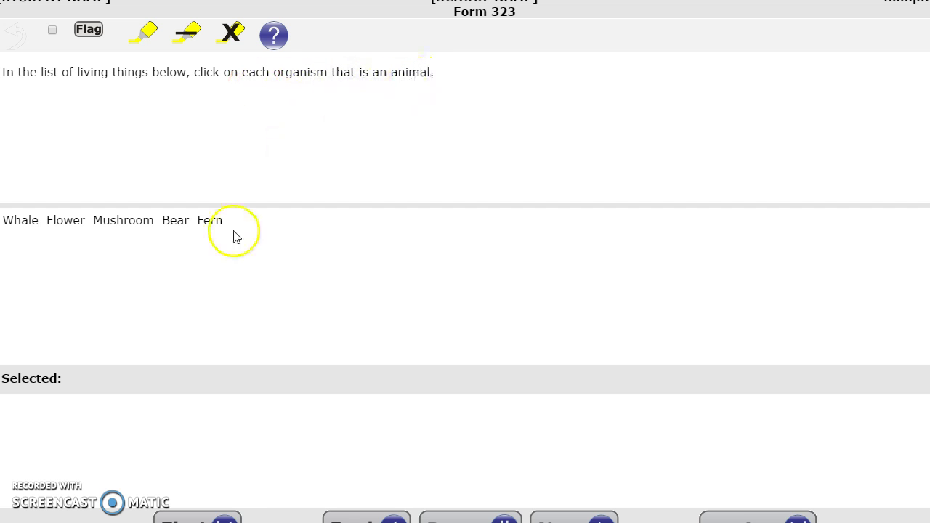
# - Select Whale and Bear as the animals and submit to see the sample response
pyautogui.click(21, 227)
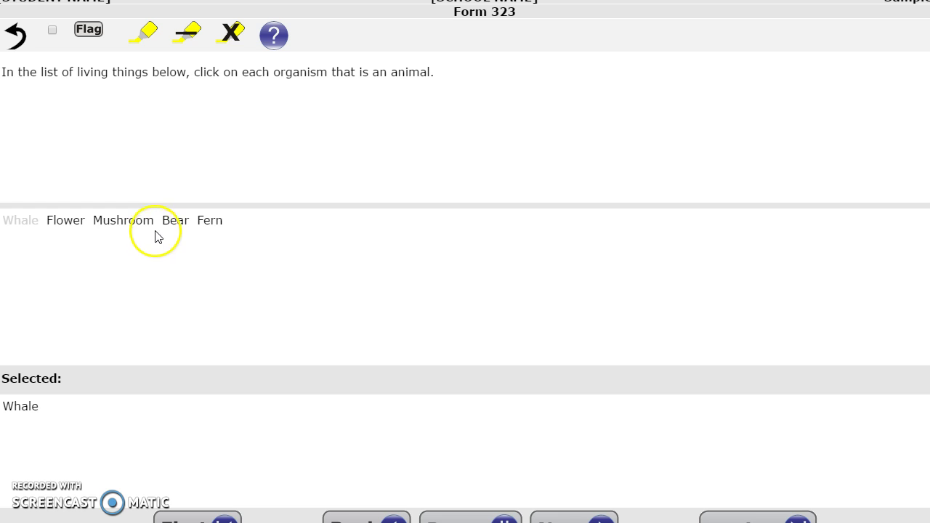
pyautogui.click(177, 227)
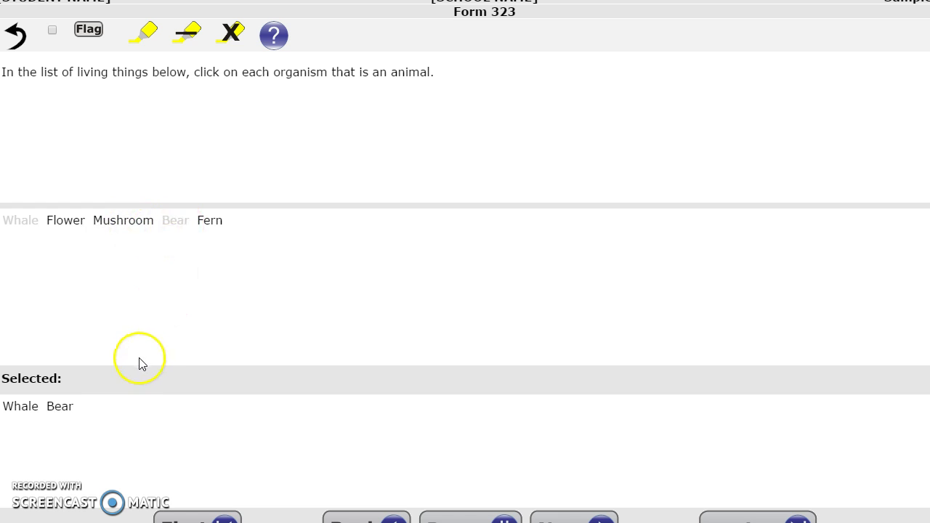
pyautogui.click(567, 520)
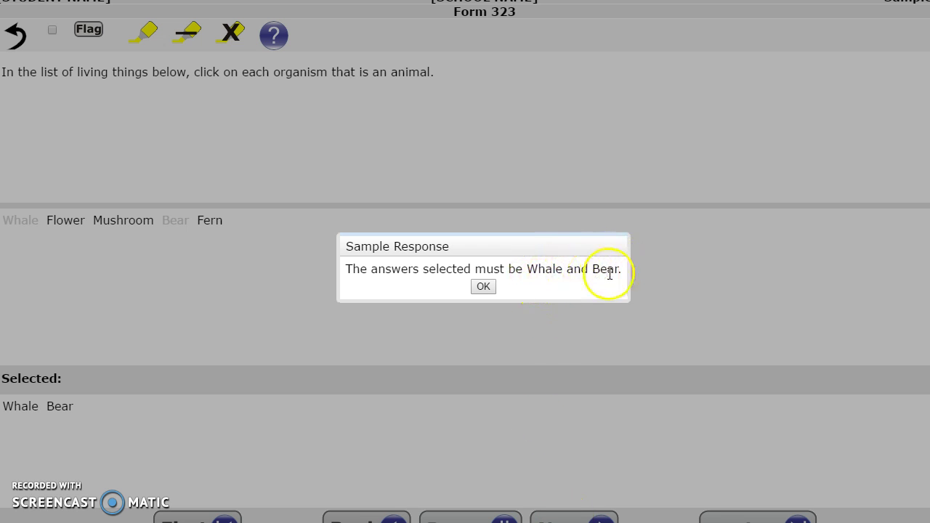
# - Start the actual test and highlight 'the best' in the question and the answer milk
pyautogui.click(485, 287)
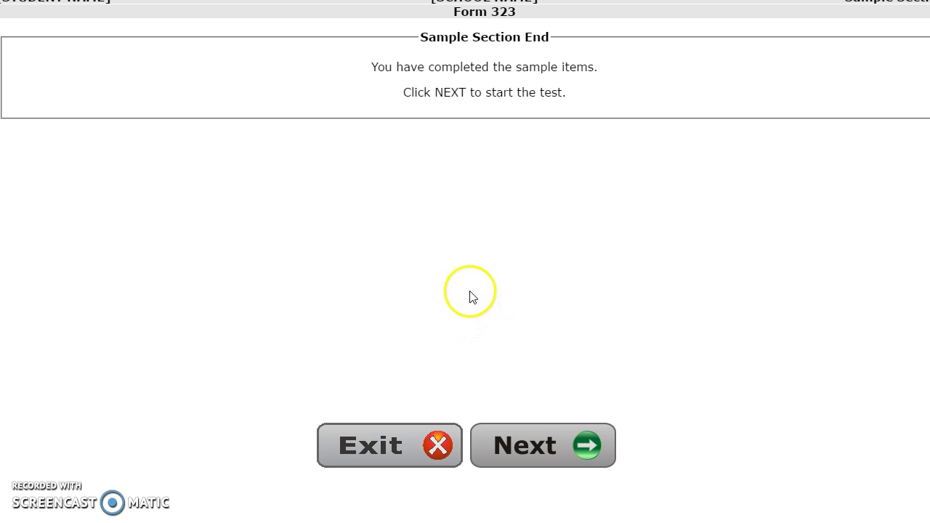
pyautogui.click(534, 450)
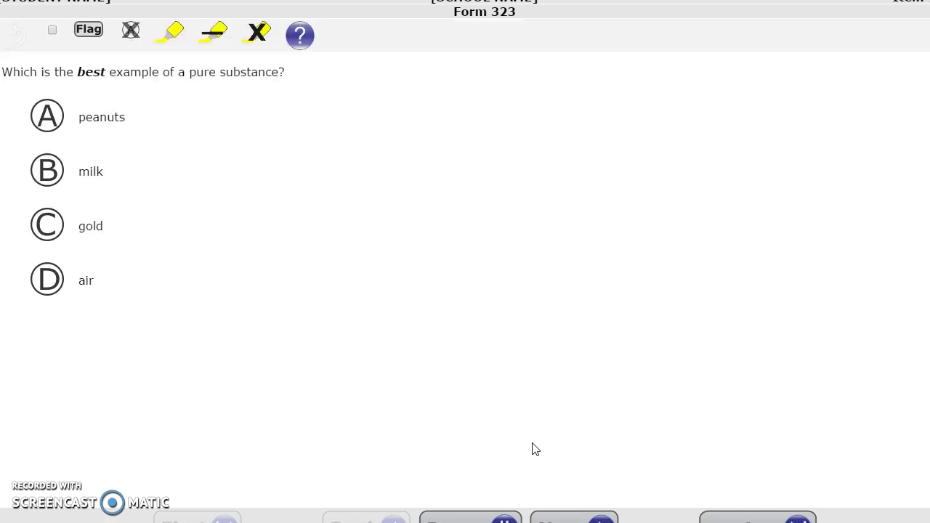
pyautogui.click(172, 43)
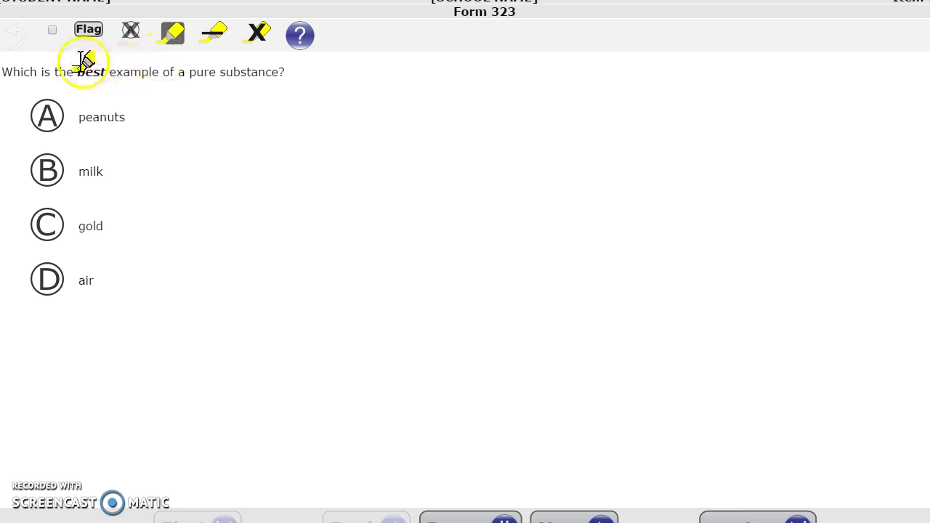
pyautogui.moveTo(55, 72)
pyautogui.mouseDown()
pyautogui.moveTo(141, 77)
pyautogui.moveTo(124, 75)
pyautogui.mouseUp()
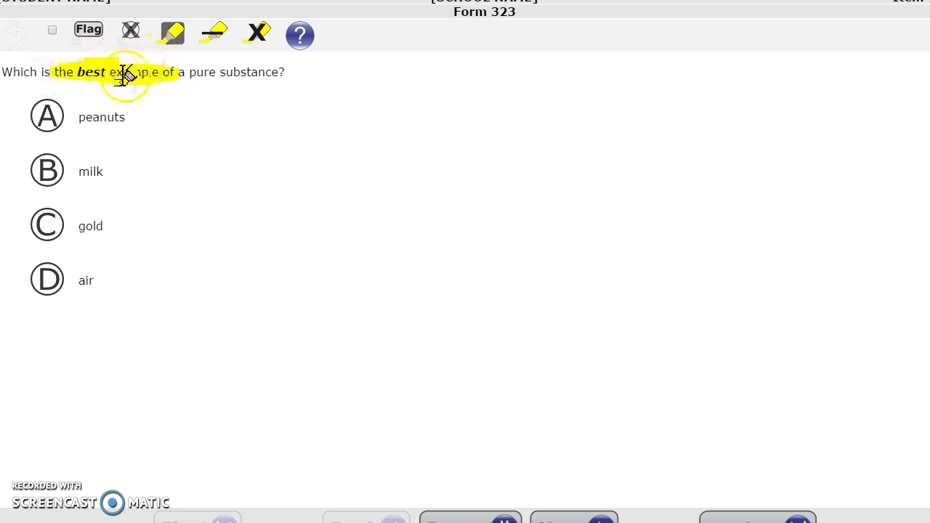
pyautogui.moveTo(65, 168)
pyautogui.mouseDown()
pyautogui.moveTo(116, 160)
pyautogui.moveTo(100, 174)
pyautogui.mouseUp()
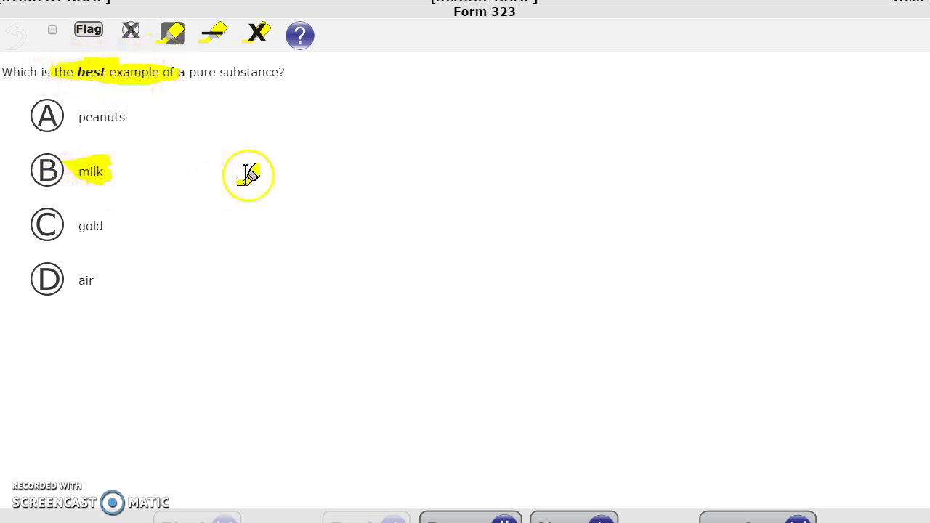
# - Erase part of the highlight, clear all highlights, and bring up the help guide
pyautogui.click(220, 36)
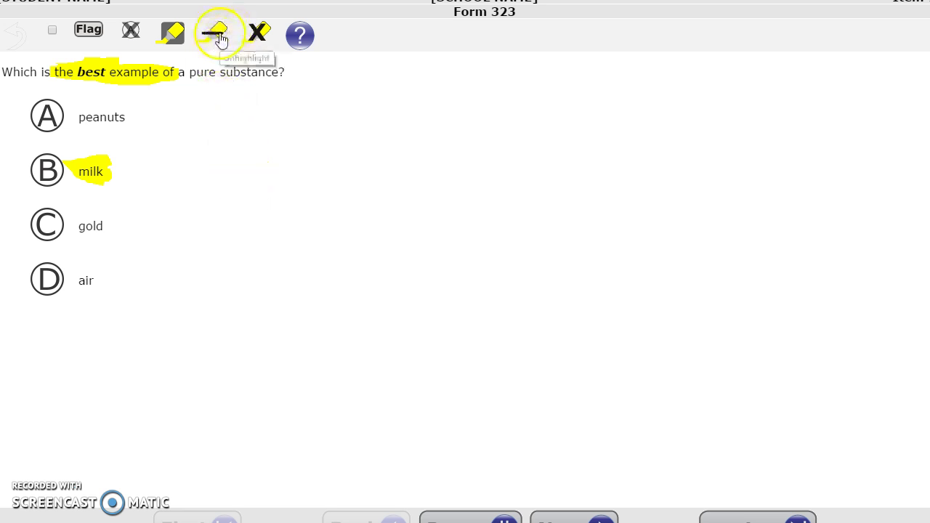
pyautogui.moveTo(182, 63)
pyautogui.mouseDown()
pyautogui.moveTo(163, 83)
pyautogui.moveTo(160, 58)
pyautogui.moveTo(130, 54)
pyautogui.moveTo(114, 75)
pyautogui.mouseUp()
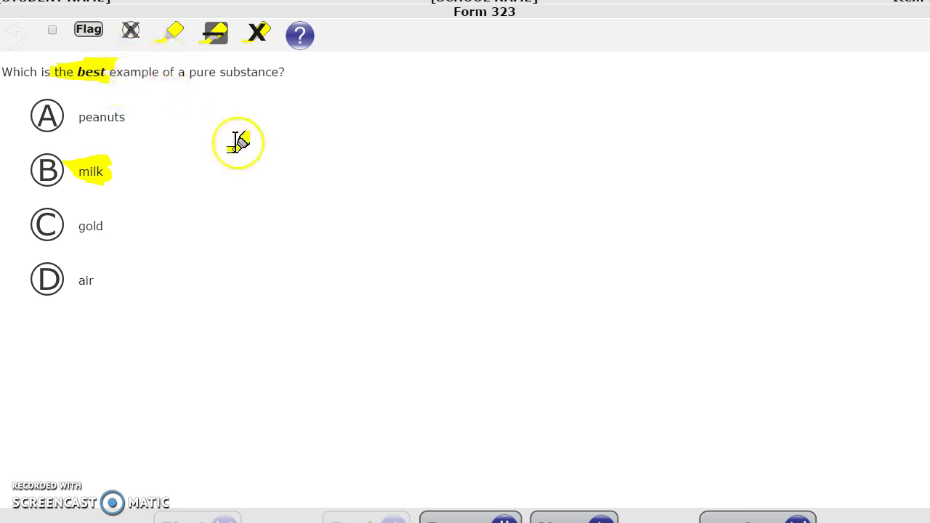
pyautogui.click(263, 37)
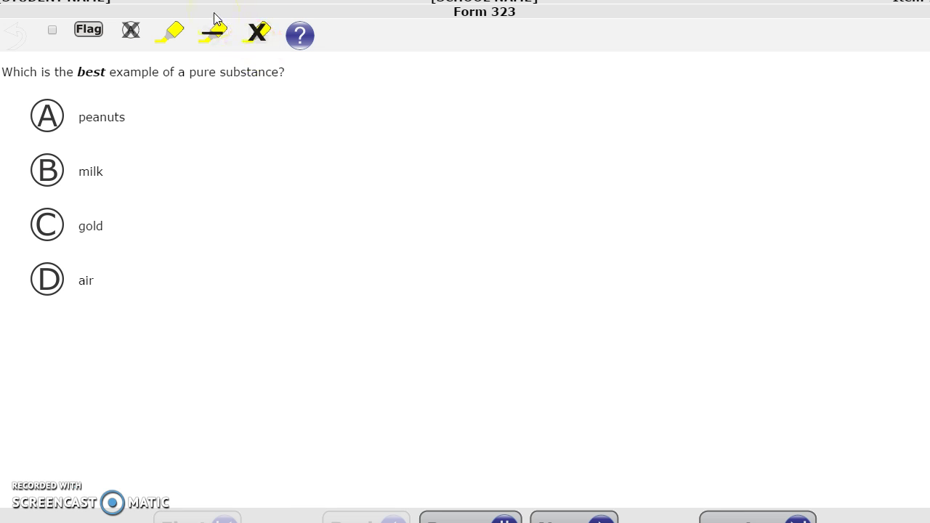
pyautogui.click(308, 42)
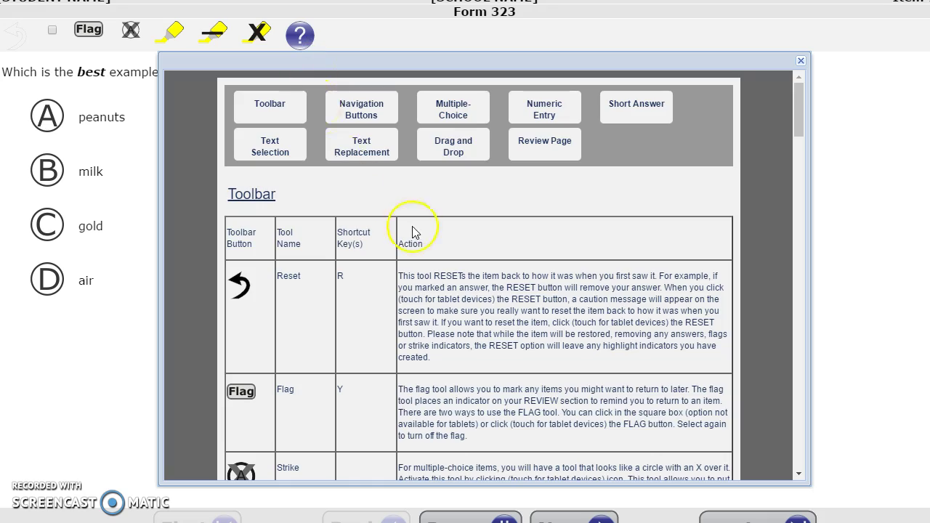
pyautogui.scroll(-20, 412, 231)
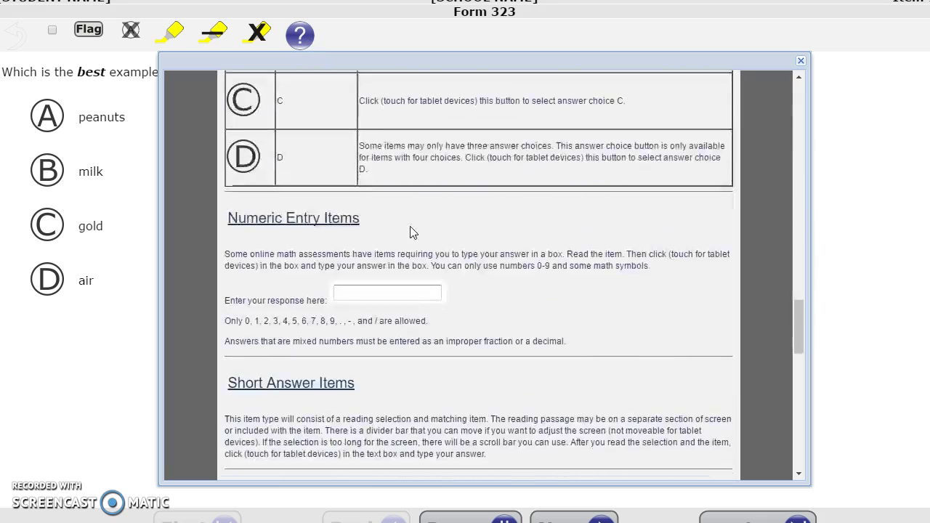
pyautogui.scroll(-20, 412, 231)
pyautogui.scroll(20, 410, 227)
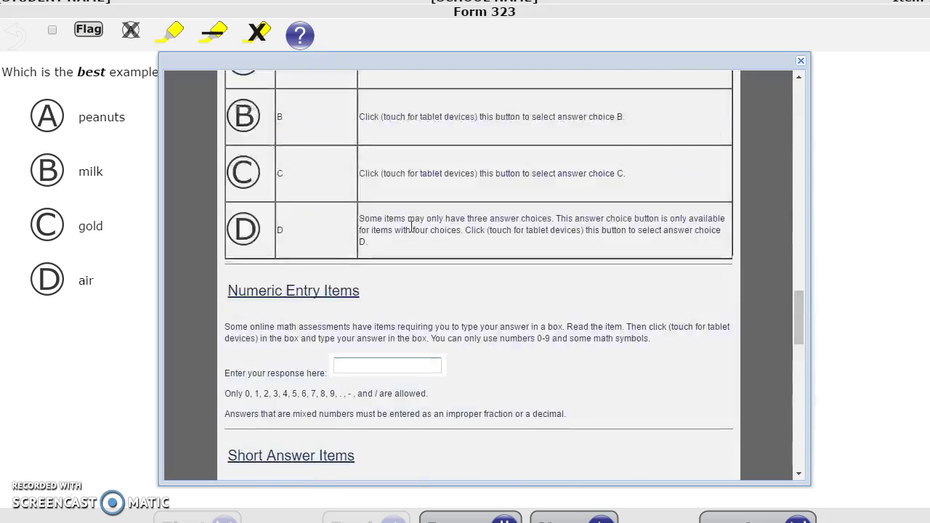
pyautogui.scroll(5, 412, 227)
pyautogui.scroll(-15, 412, 231)
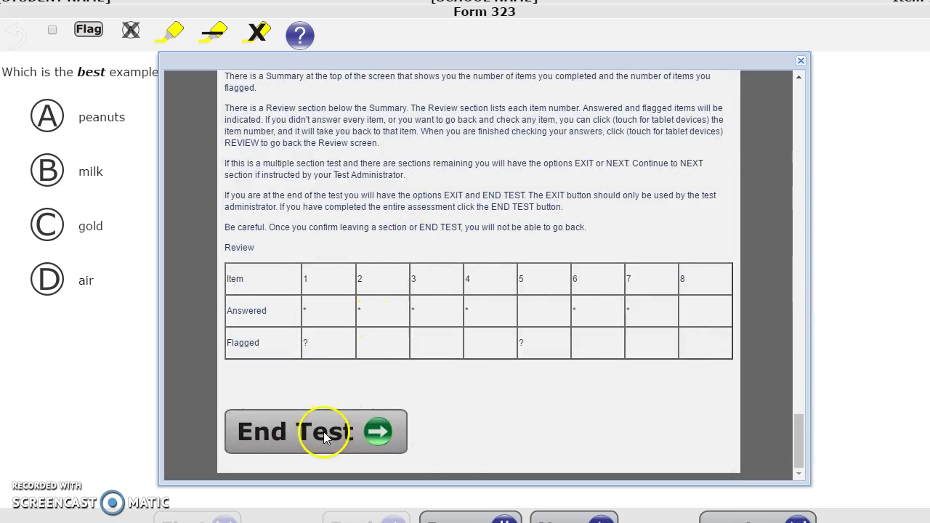
pyautogui.scroll(20, 649, 297)
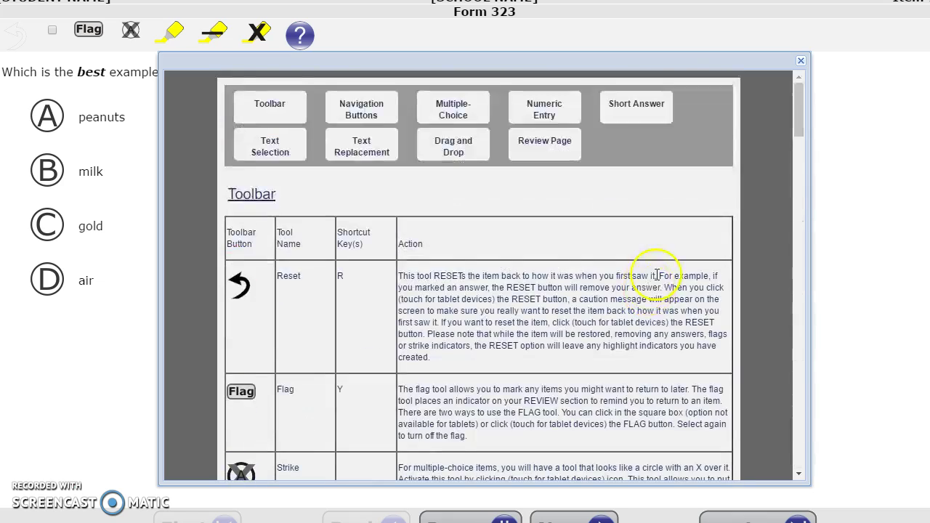
pyautogui.click(800, 62)
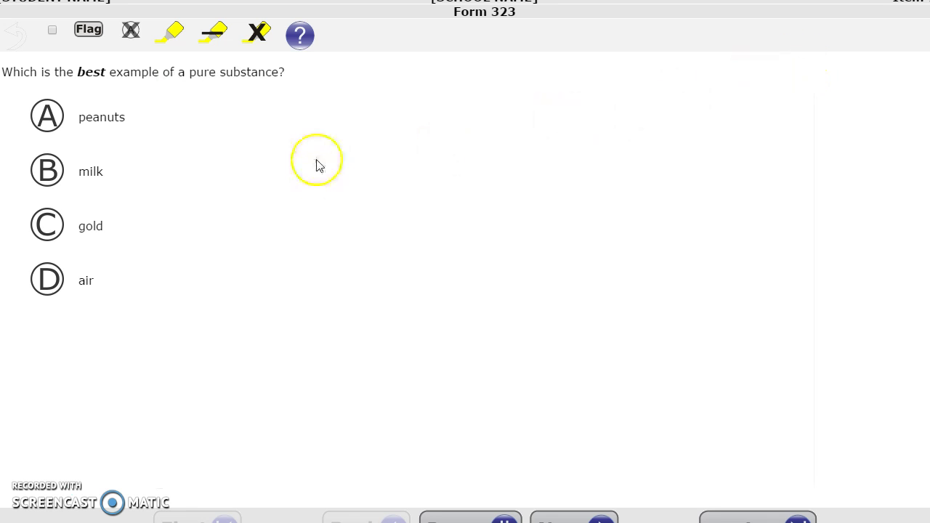
pyautogui.click(297, 37)
pyautogui.click(357, 113)
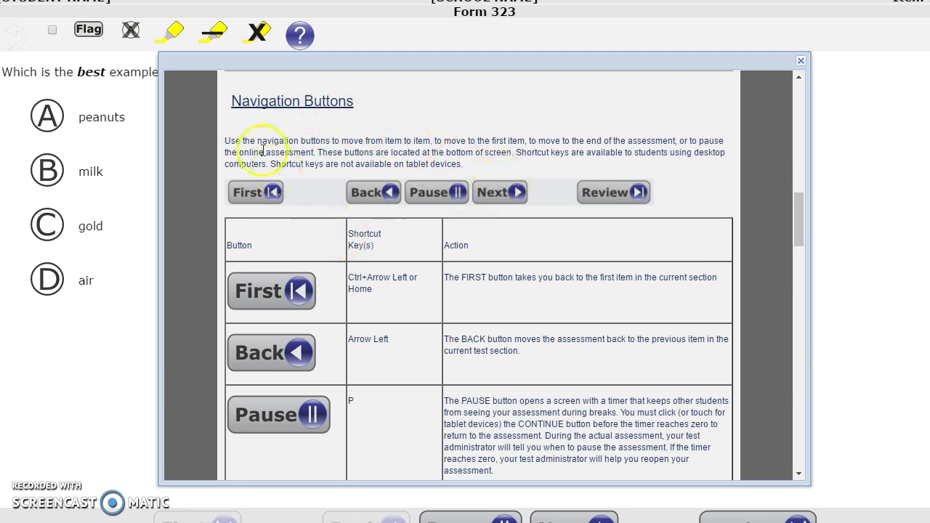
pyautogui.scroll(10, 361, 149)
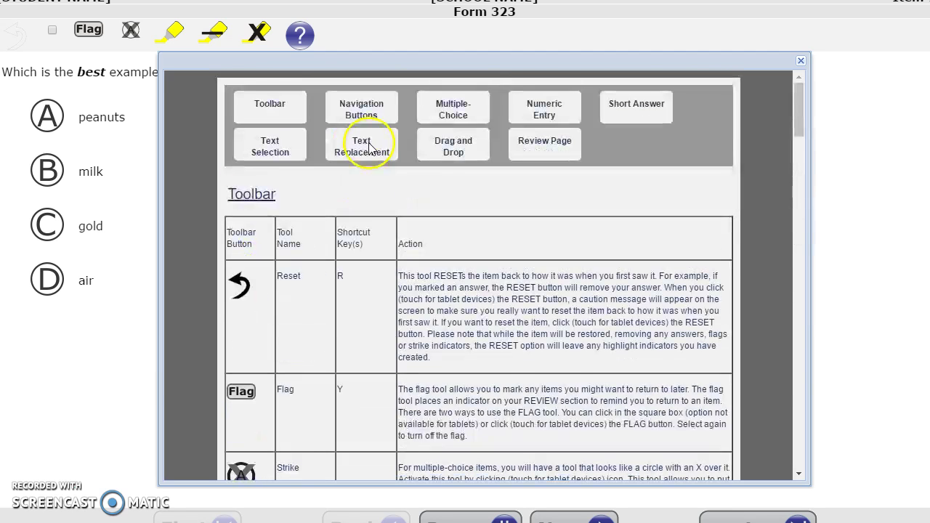
pyautogui.click(473, 106)
pyautogui.scroll(-10, 463, 116)
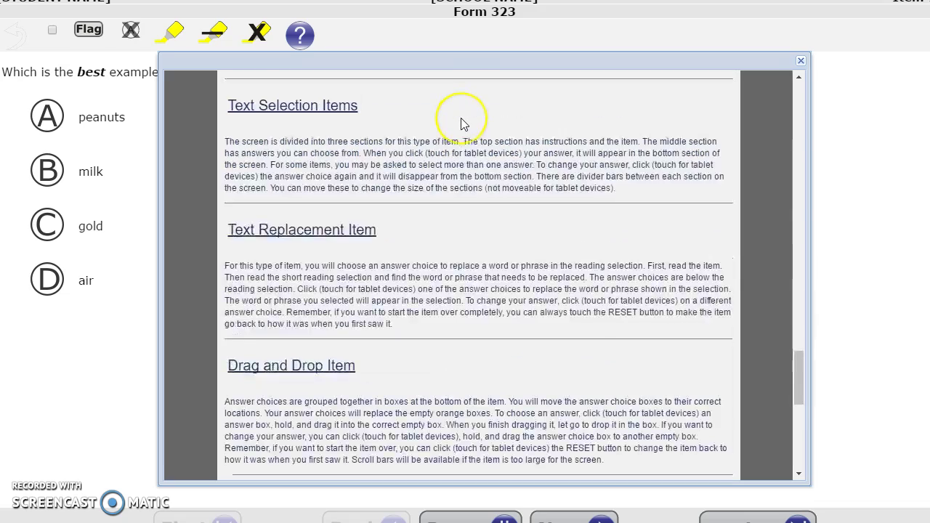
pyautogui.scroll(15, 461, 124)
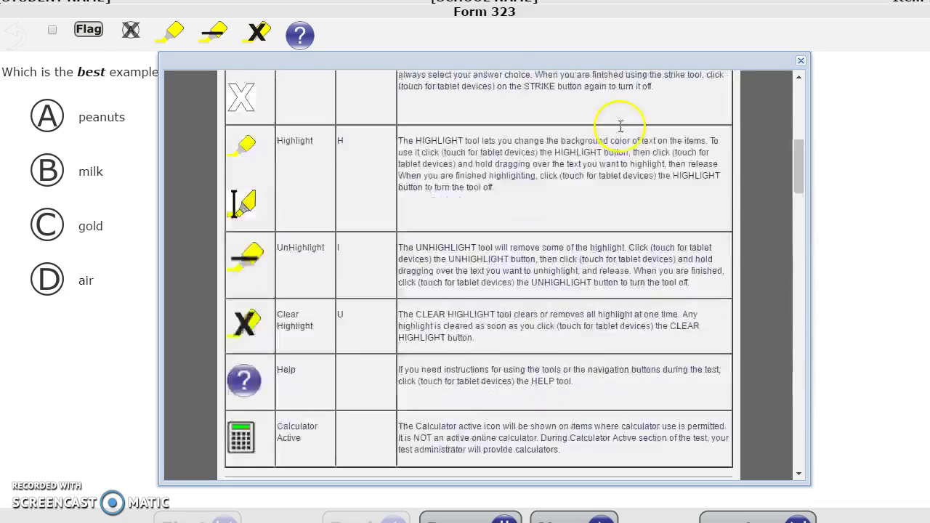
# - Close the help guide and page past the food web and aquifer questions to the energy table
pyautogui.click(801, 61)
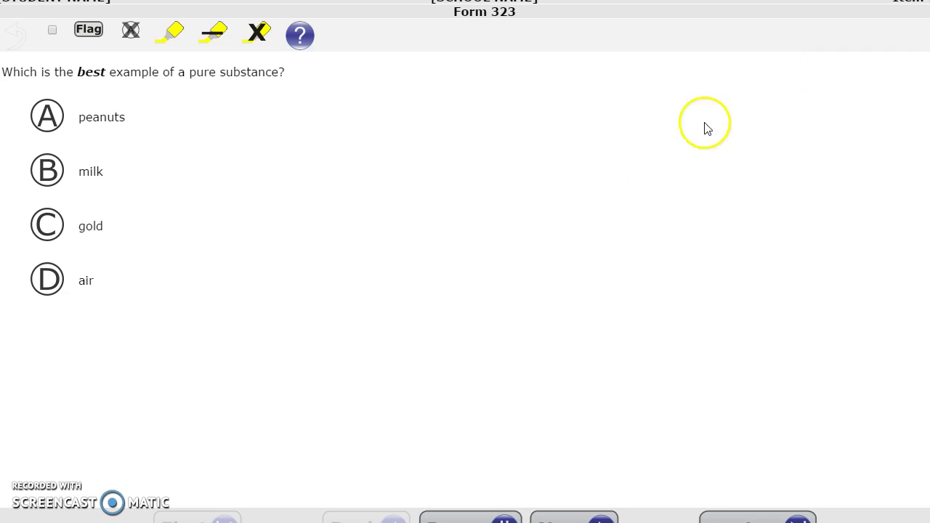
pyautogui.click(578, 515)
pyautogui.click(578, 515)
pyautogui.click(578, 516)
pyautogui.click(579, 517)
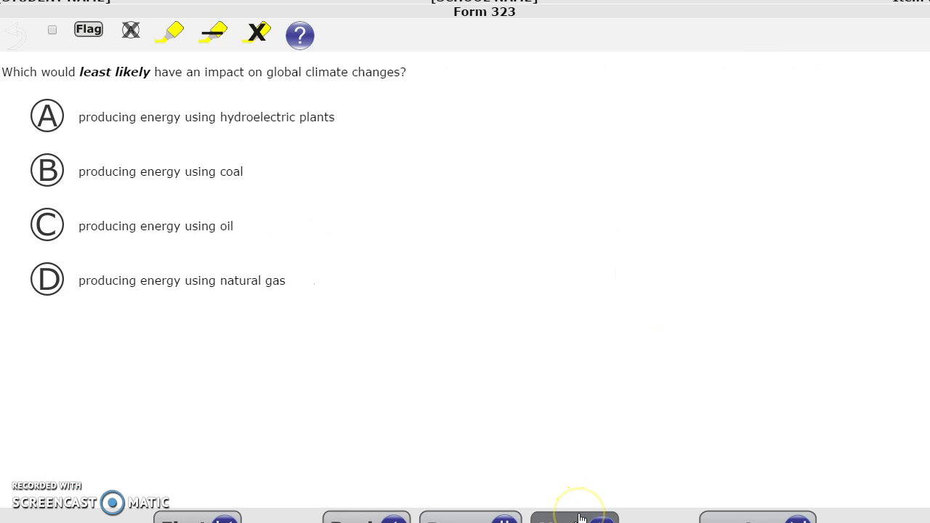
pyautogui.click(579, 518)
pyautogui.click(579, 518)
pyautogui.click(580, 517)
pyautogui.click(581, 518)
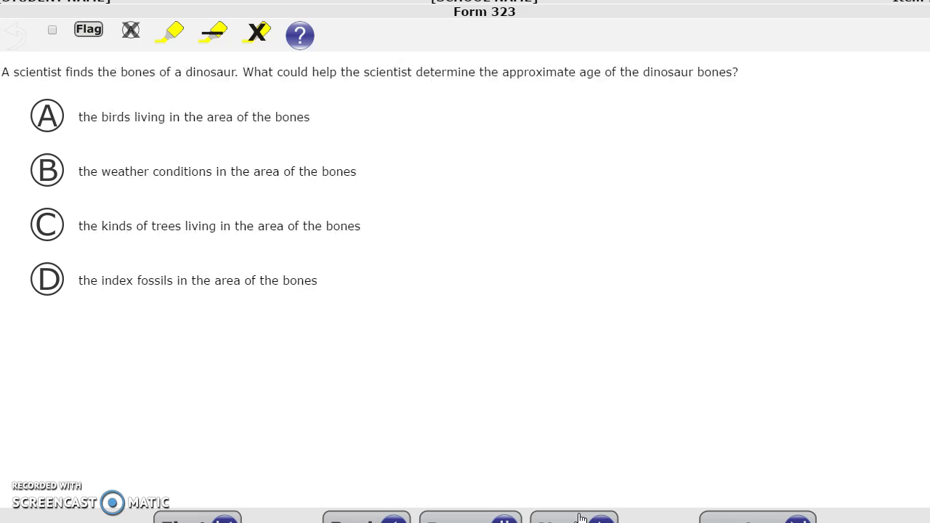
pyautogui.click(581, 518)
pyautogui.click(581, 518)
pyautogui.click(580, 518)
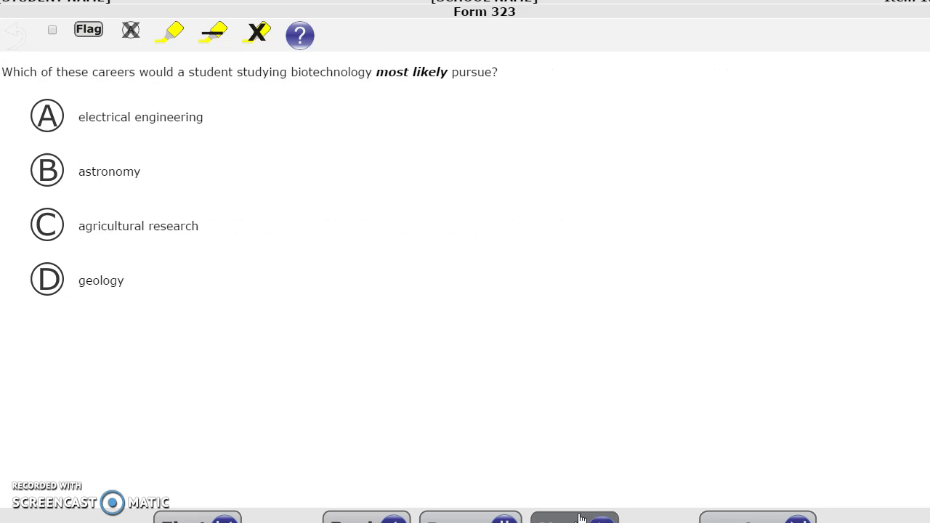
pyautogui.click(580, 519)
pyautogui.click(580, 518)
pyautogui.click(580, 518)
pyautogui.click(581, 518)
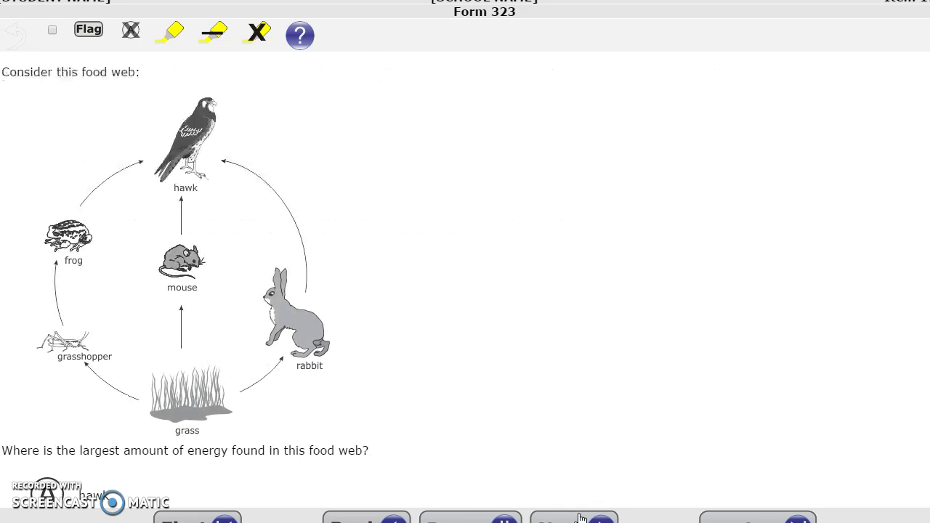
pyautogui.click(581, 518)
pyautogui.click(580, 518)
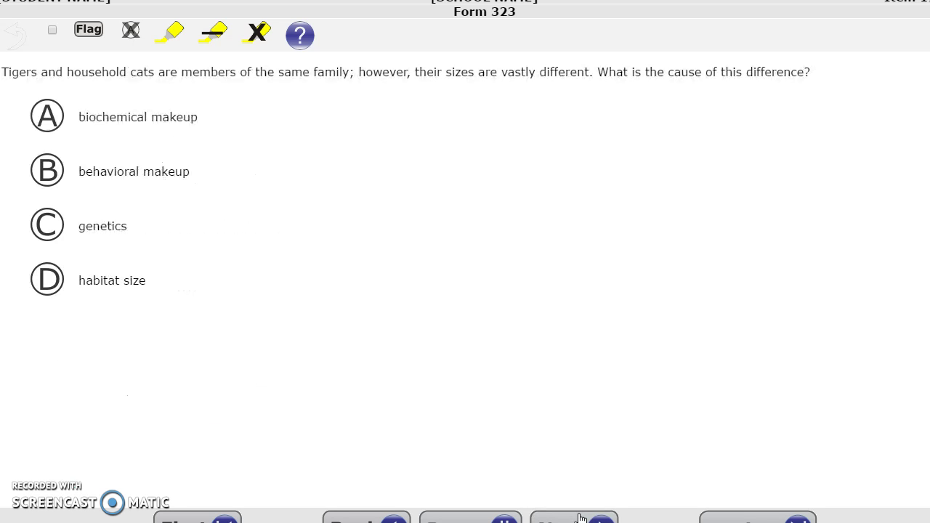
pyautogui.click(580, 519)
pyautogui.click(580, 519)
pyautogui.click(581, 518)
pyautogui.click(581, 518)
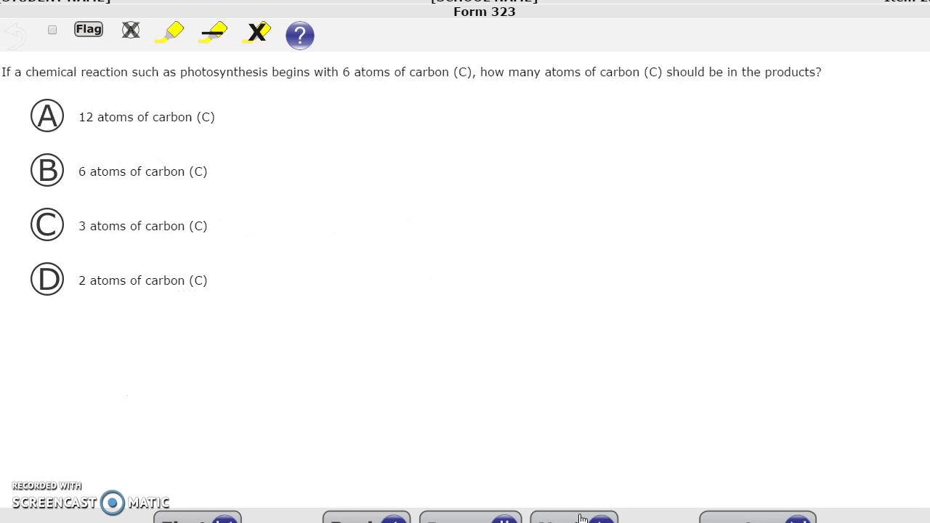
pyautogui.click(581, 518)
pyautogui.click(581, 518)
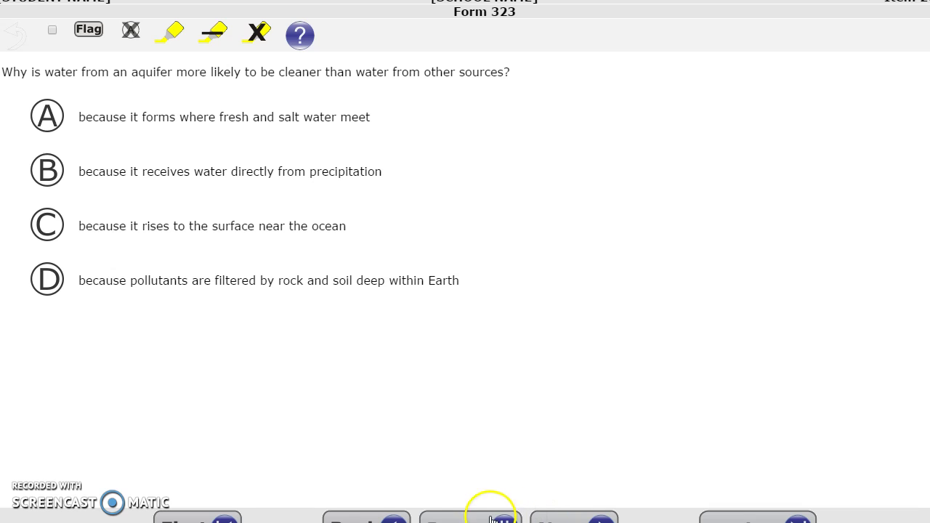
pyautogui.click(380, 512)
# - Fill the wind row: wind for turbines, with advantage 'no greenhouse gases produced'
pyautogui.scroll(-3, 461, 315)
pyautogui.scroll(3, 457, 317)
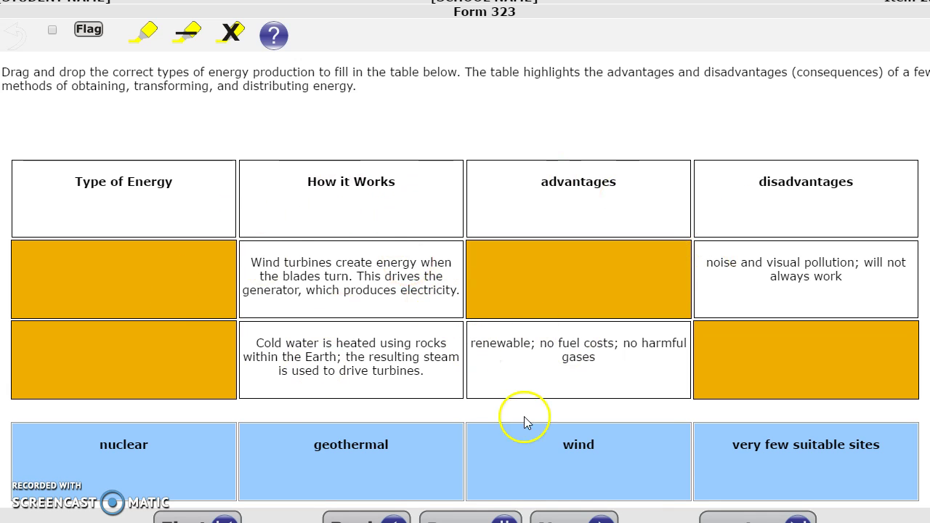
pyautogui.scroll(-3, 514, 457)
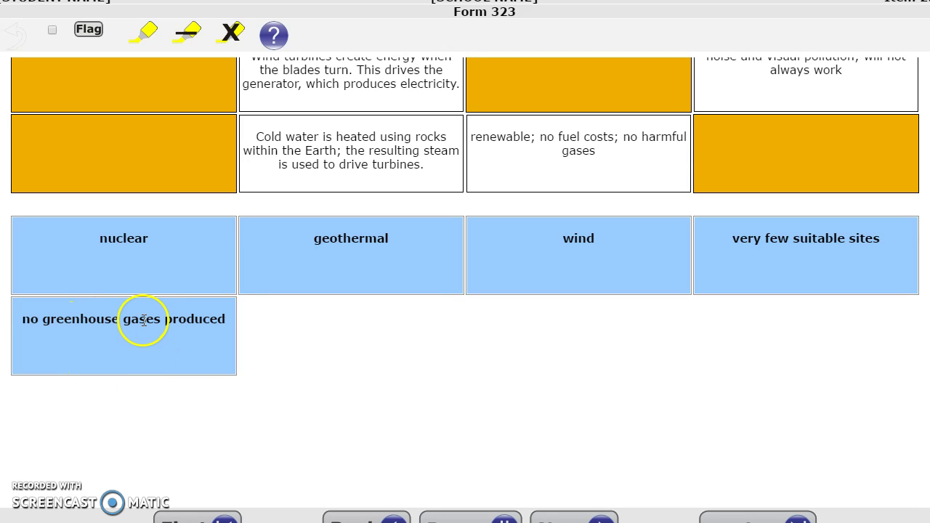
pyautogui.scroll(3, 143, 321)
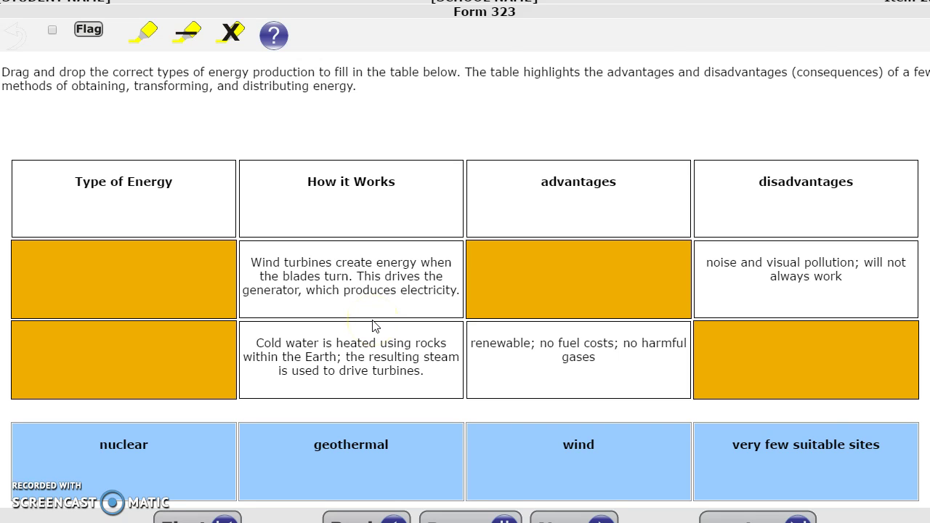
pyautogui.scroll(-3, 375, 326)
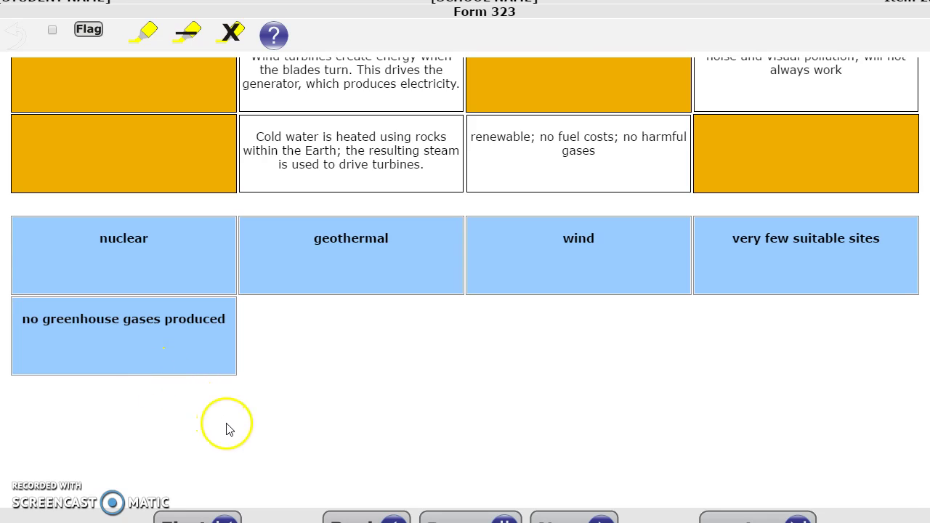
pyautogui.scroll(3, 240, 436)
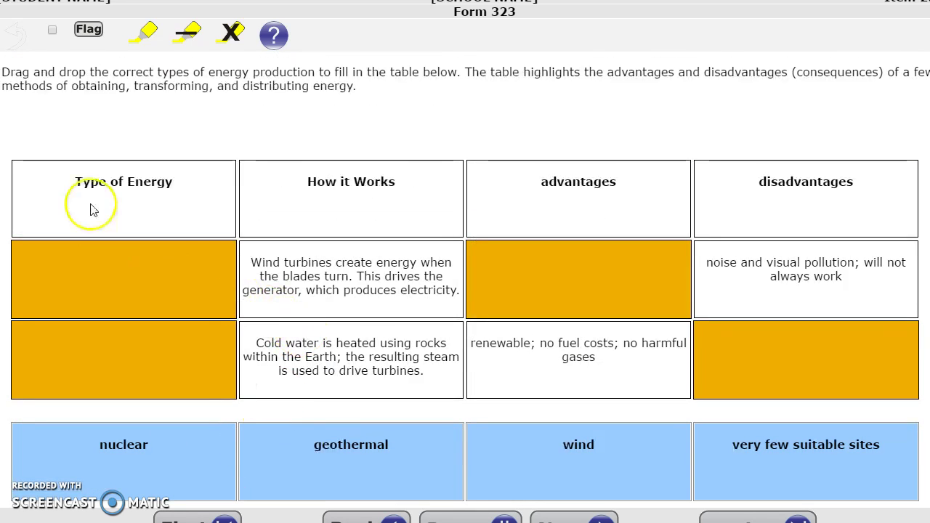
pyautogui.scroll(-1, 187, 265)
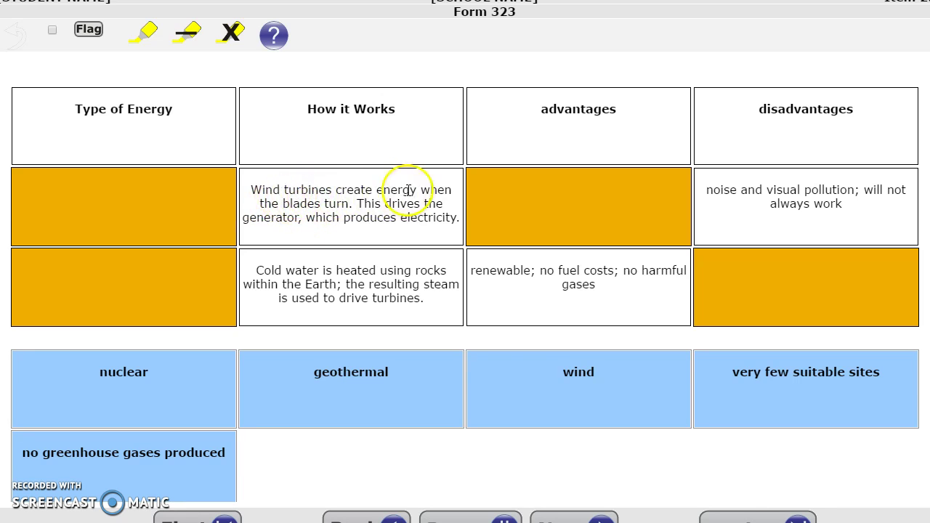
pyautogui.moveTo(533, 373); pyautogui.dragTo(96, 186)
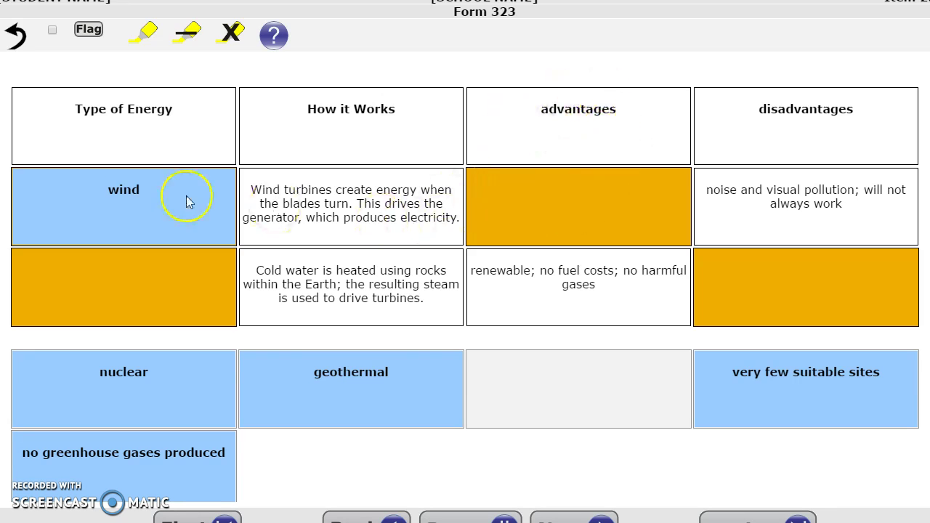
pyautogui.moveTo(82, 473); pyautogui.dragTo(581, 213)
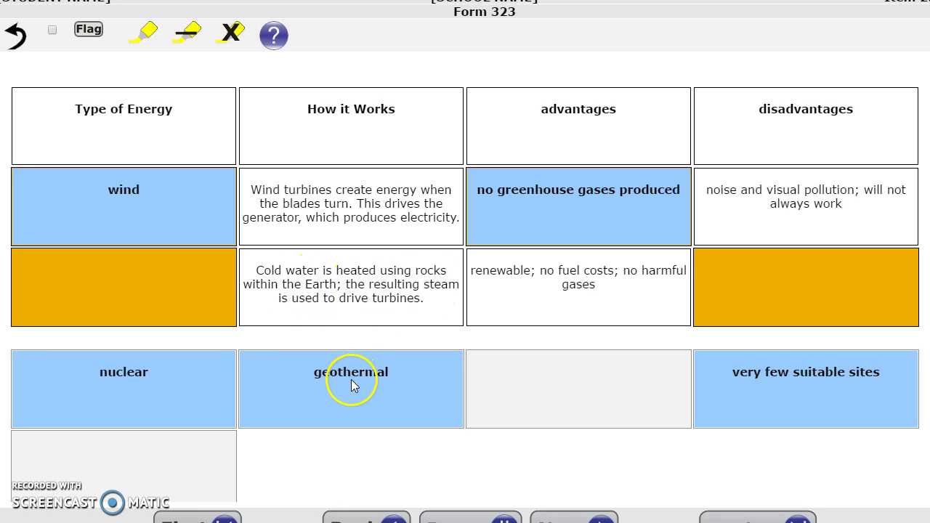
# - Fill the geothermal row: geothermal for hot rocks, with disadvantage 'very few suitable sites'
pyautogui.moveTo(351, 379); pyautogui.dragTo(114, 273)
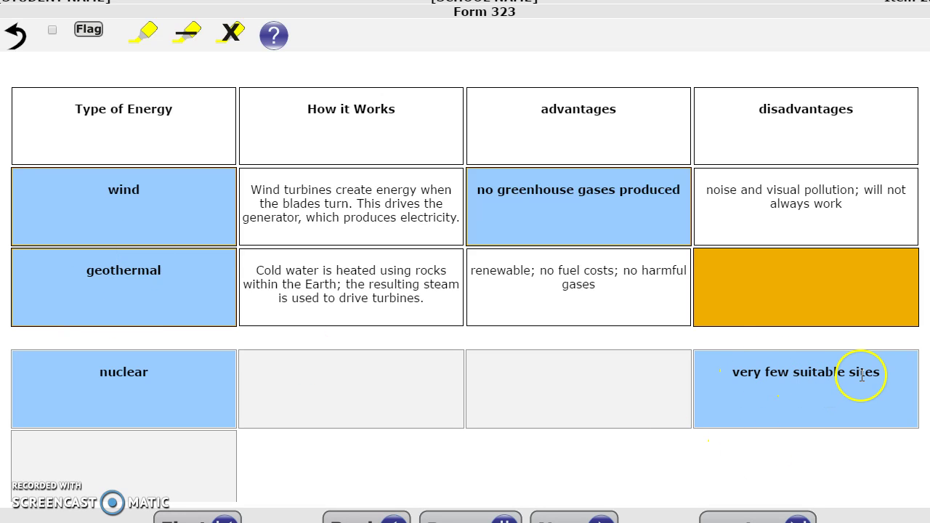
pyautogui.moveTo(839, 406); pyautogui.dragTo(853, 290)
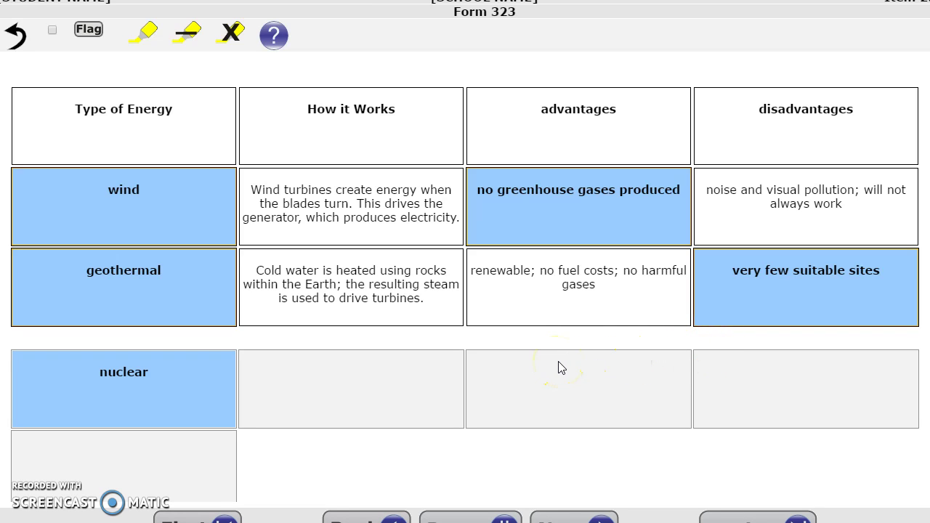
pyautogui.scroll(-1, 559, 366)
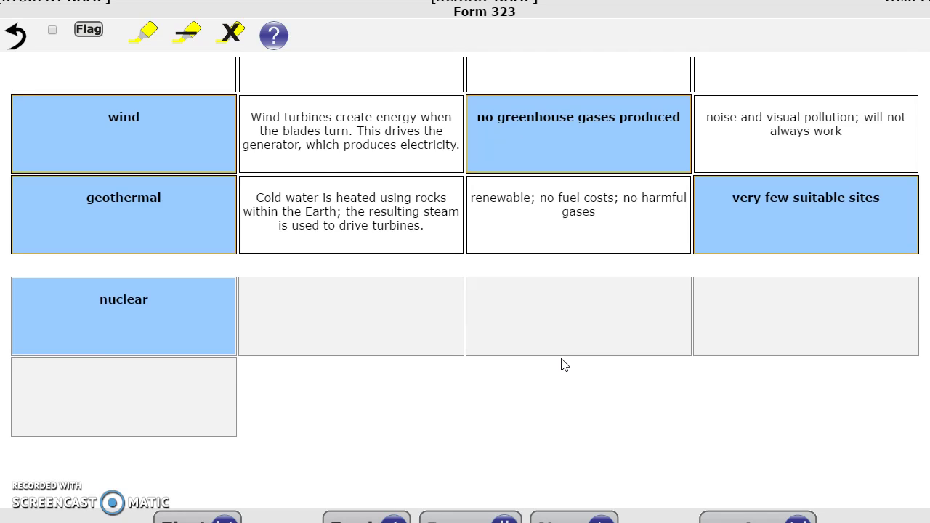
pyautogui.scroll(2, 564, 364)
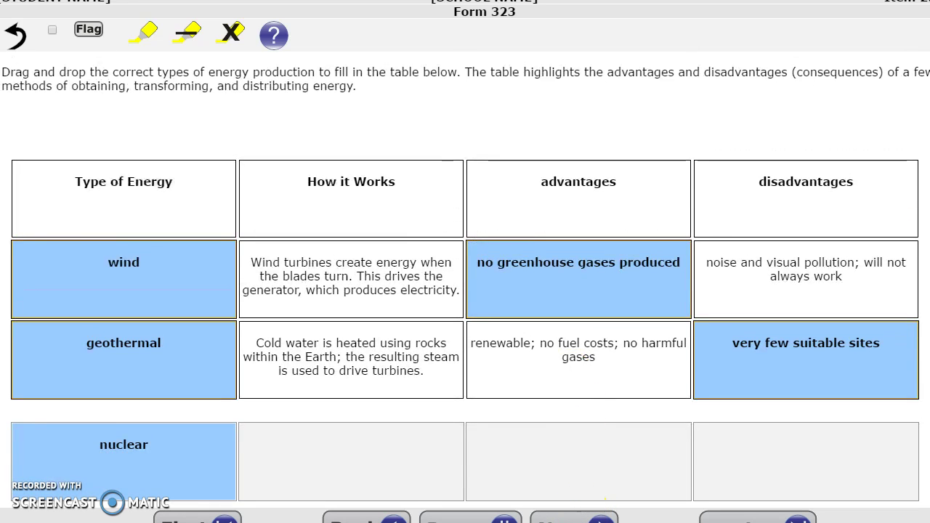
# - Advance four questions, pause and resume the test, then step back to the flu question
pyautogui.click(582, 519)
pyautogui.click(574, 519)
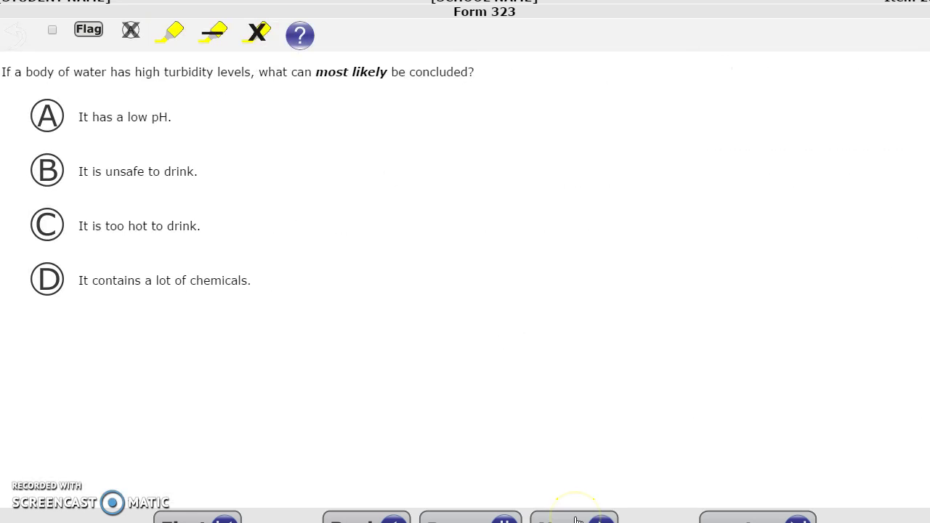
pyautogui.click(574, 519)
pyautogui.click(570, 518)
pyautogui.click(490, 516)
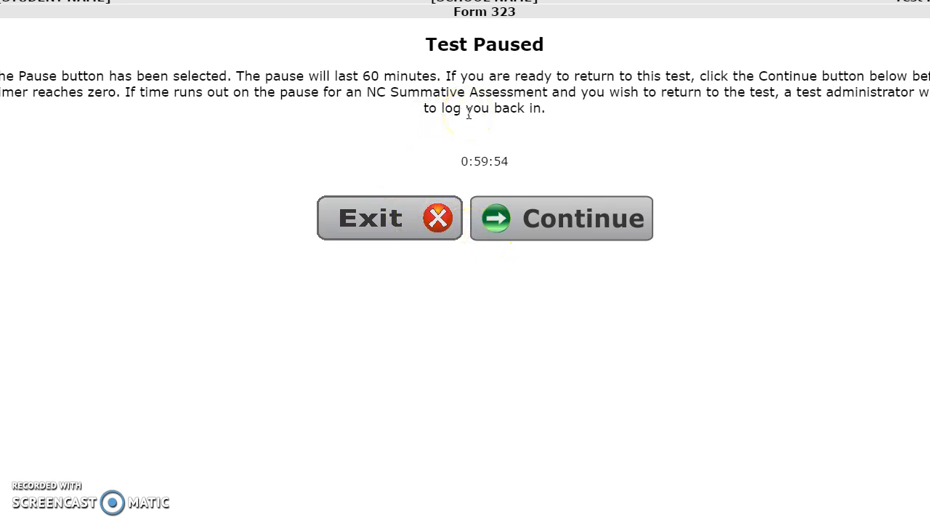
pyautogui.click(529, 232)
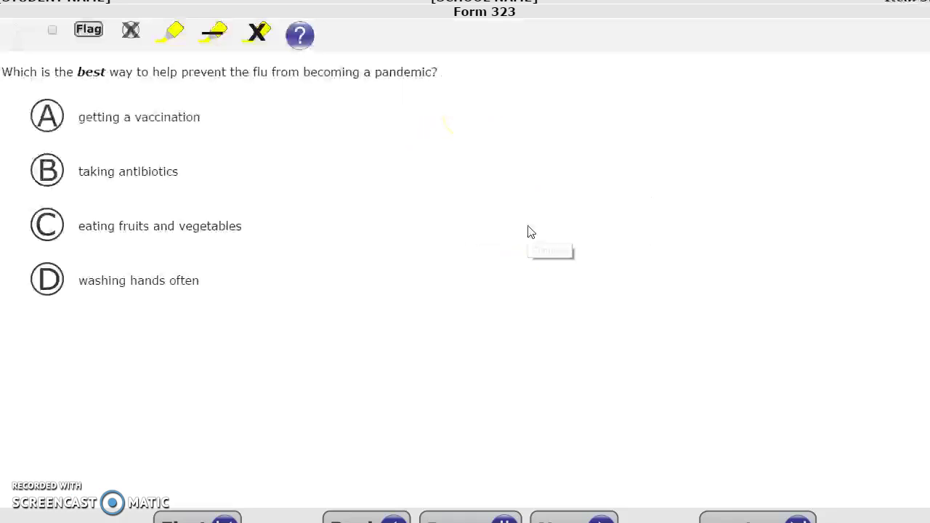
pyautogui.click(365, 517)
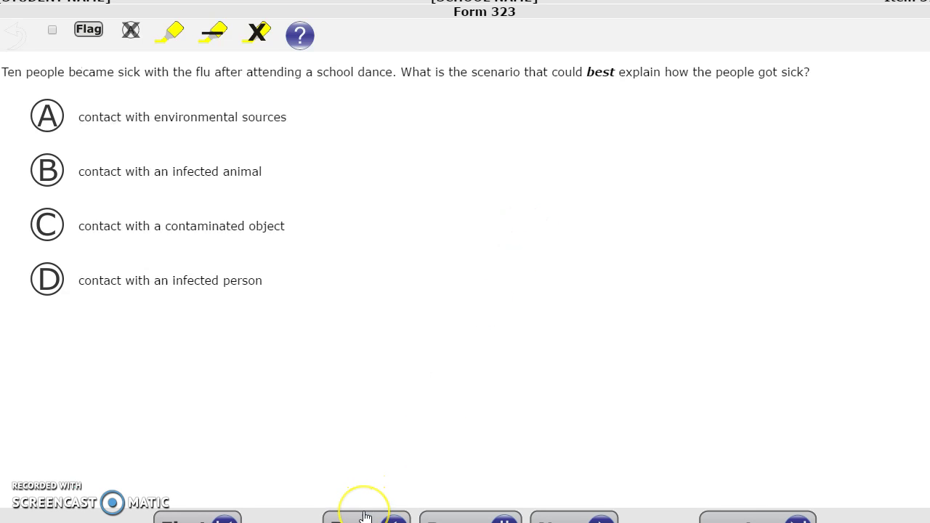
# - Return to the fossil question and order shells oldest, ferns middle, horse head skeleton youngest
pyautogui.click(365, 518)
pyautogui.scroll(-3, 422, 407)
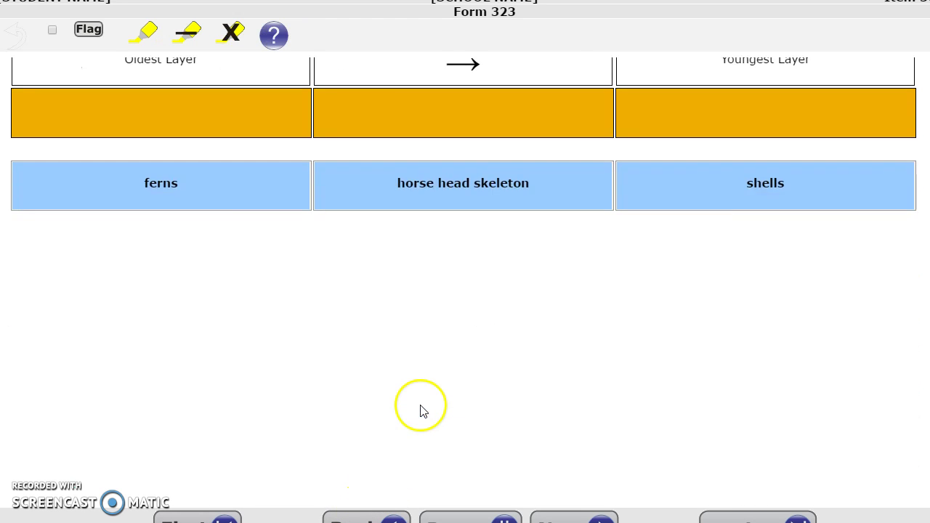
pyautogui.scroll(3, 422, 407)
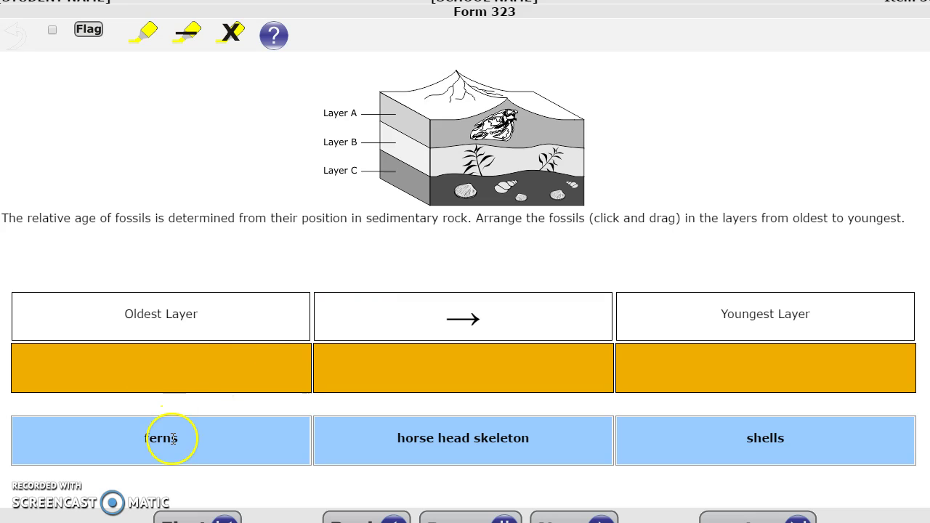
pyautogui.scroll(-3, 498, 357)
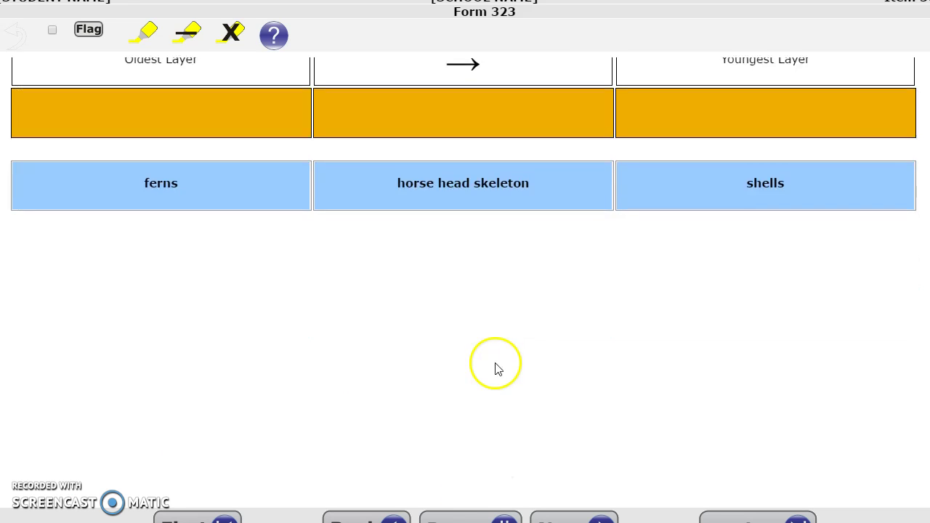
pyautogui.scroll(3, 498, 367)
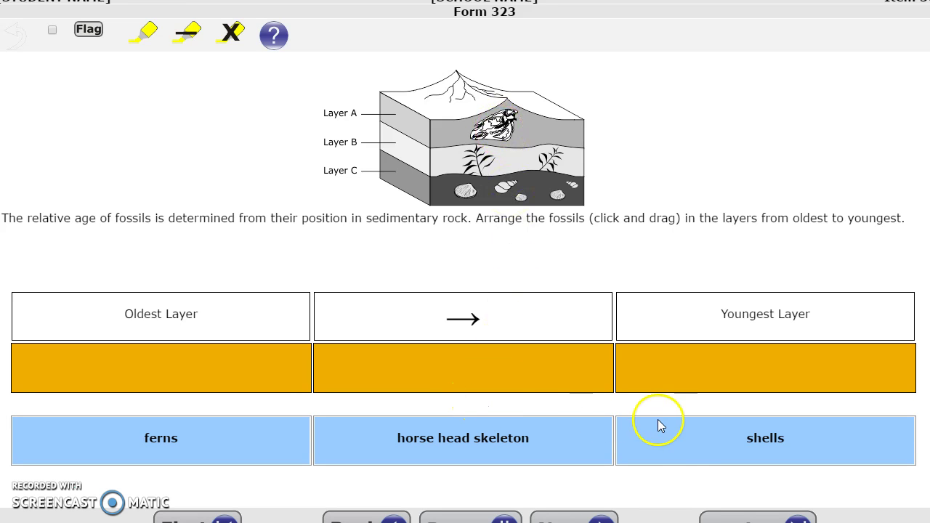
pyautogui.moveTo(687, 445); pyautogui.dragTo(112, 368)
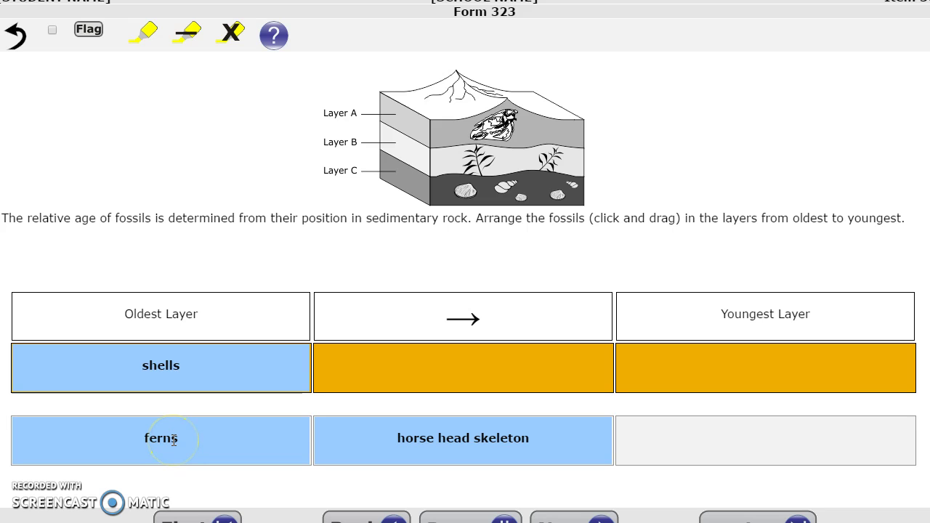
pyautogui.moveTo(172, 440); pyautogui.dragTo(497, 369)
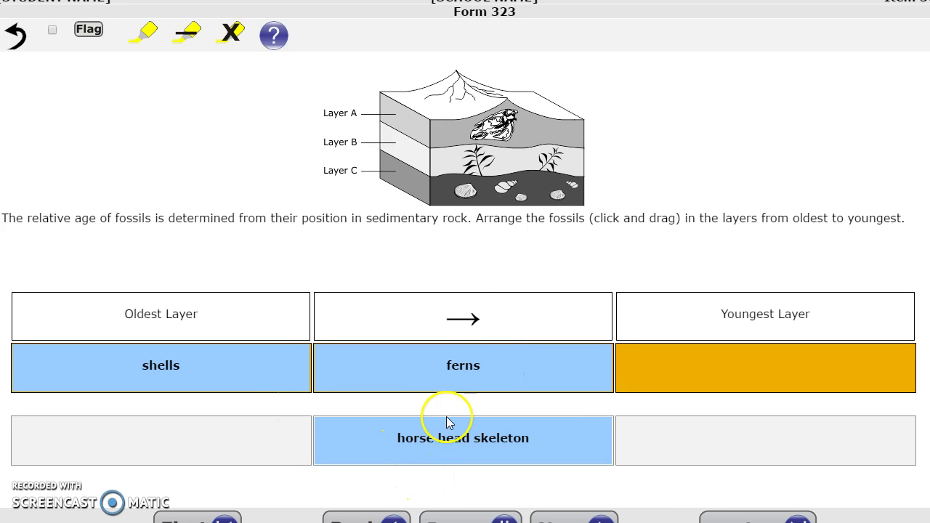
pyautogui.moveTo(445, 454); pyautogui.dragTo(742, 396)
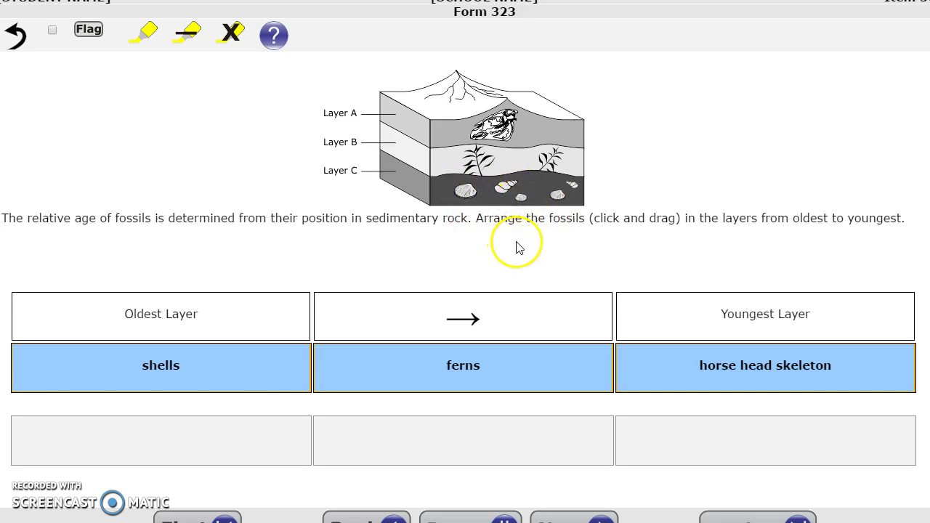
pyautogui.scroll(-3, 519, 249)
pyautogui.scroll(3, 523, 290)
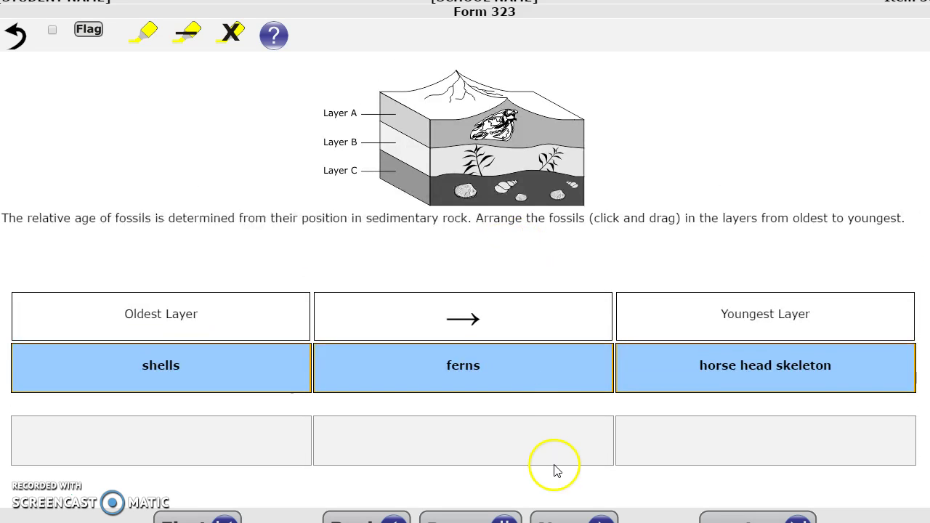
# - Advance eleven questions, pause and resume the test, then step back one question
pyautogui.click(559, 519)
pyautogui.click(559, 518)
pyautogui.click(560, 518)
pyautogui.click(560, 518)
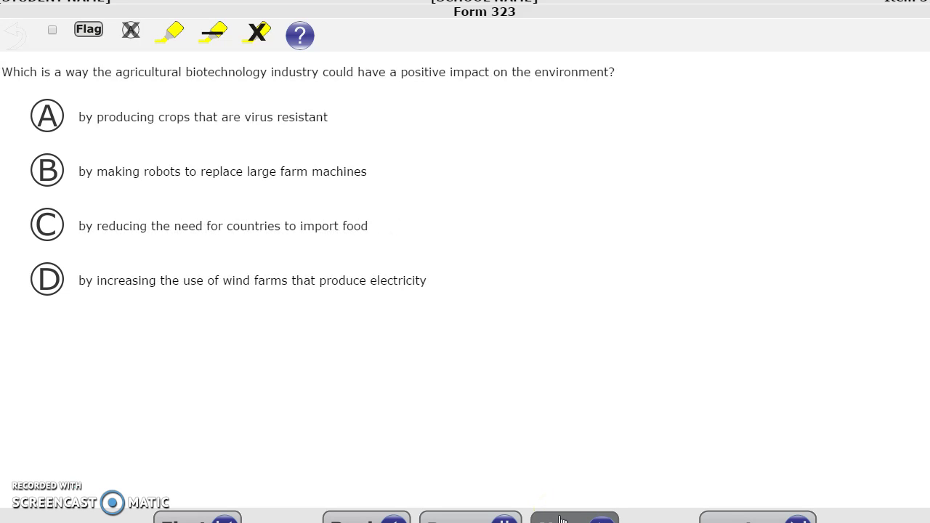
pyautogui.click(560, 518)
pyautogui.click(560, 518)
pyautogui.click(559, 518)
pyautogui.click(559, 518)
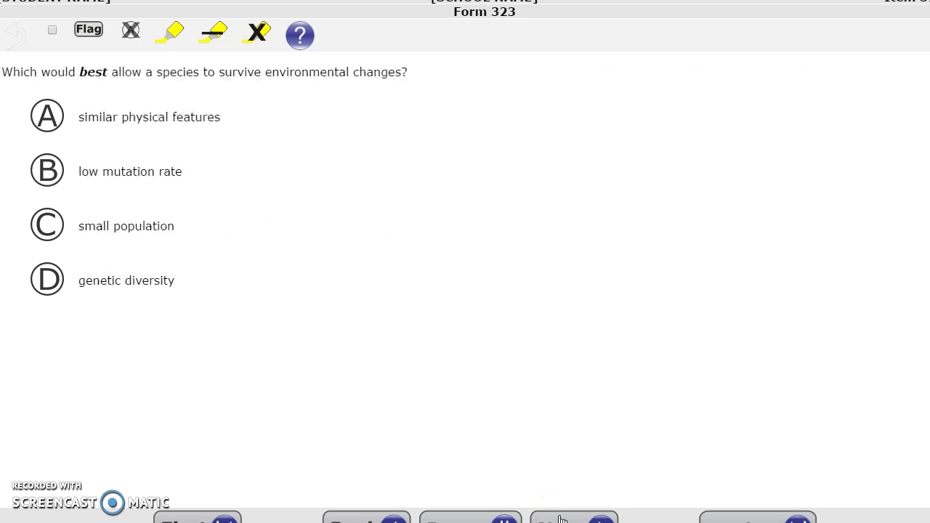
pyautogui.click(559, 518)
pyautogui.click(559, 518)
pyautogui.click(559, 518)
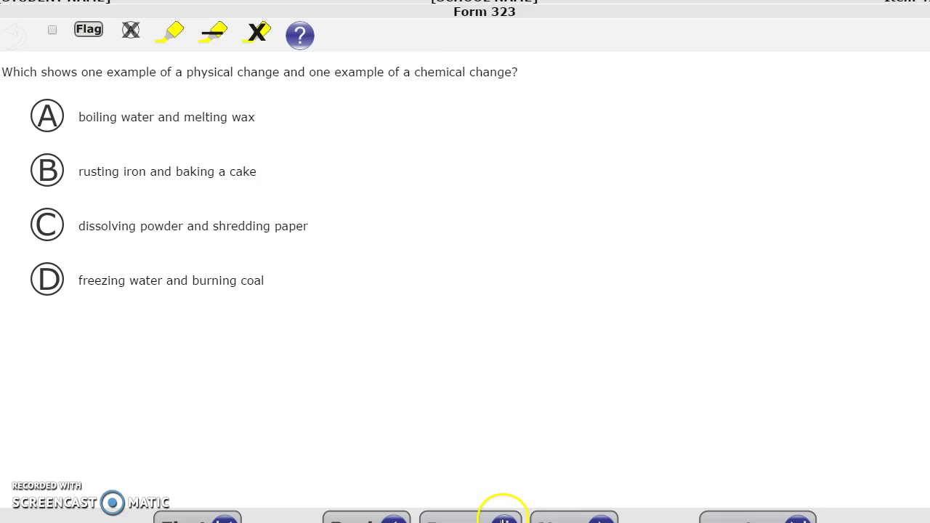
pyautogui.click(503, 519)
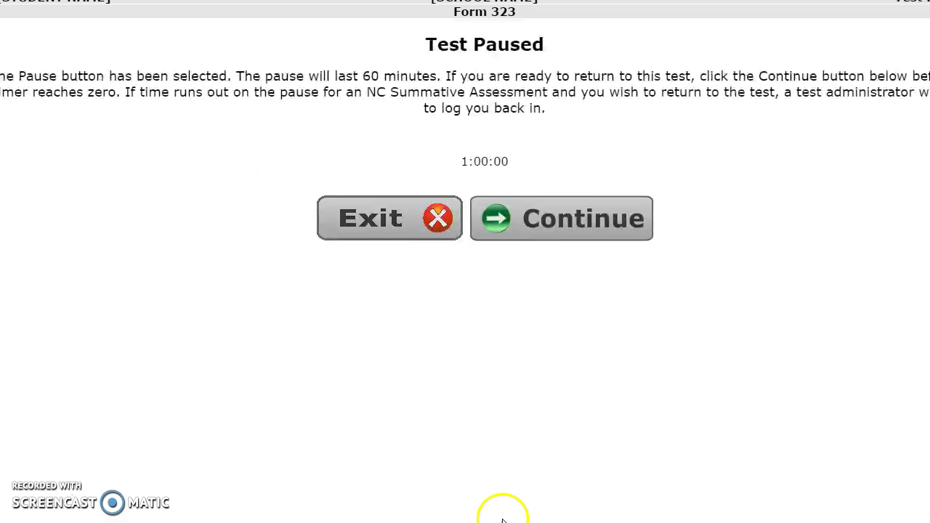
pyautogui.click(560, 238)
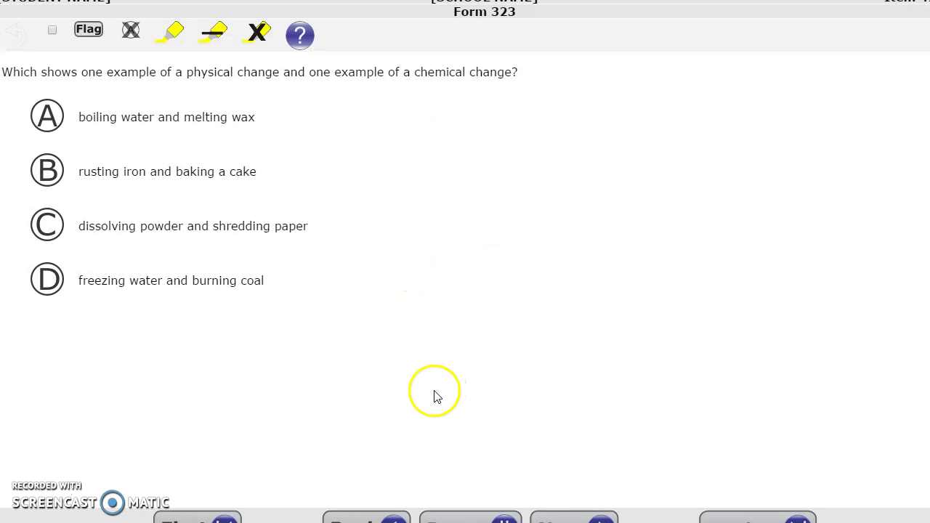
pyautogui.click(377, 517)
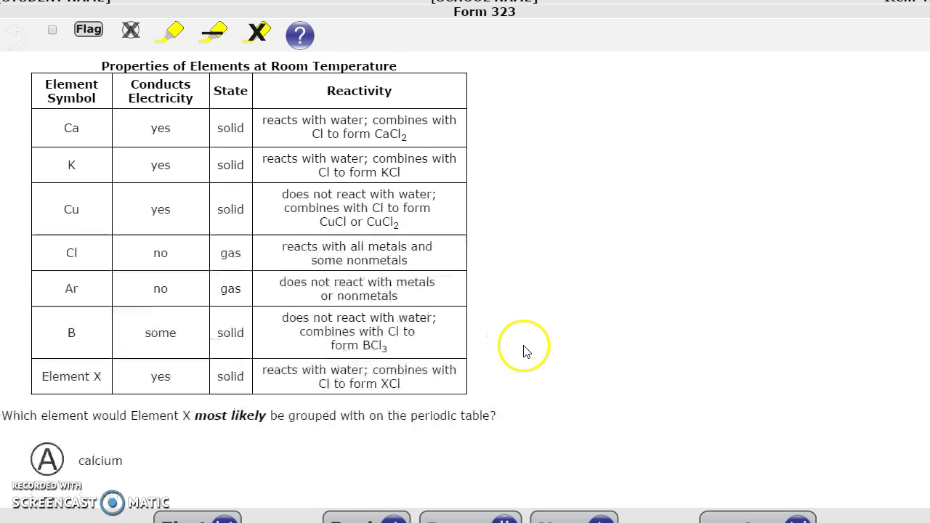
# - Review the Element X question, then advance to the nonrenewable energy resources question
pyautogui.scroll(-3, 525, 348)
pyautogui.scroll(3, 527, 351)
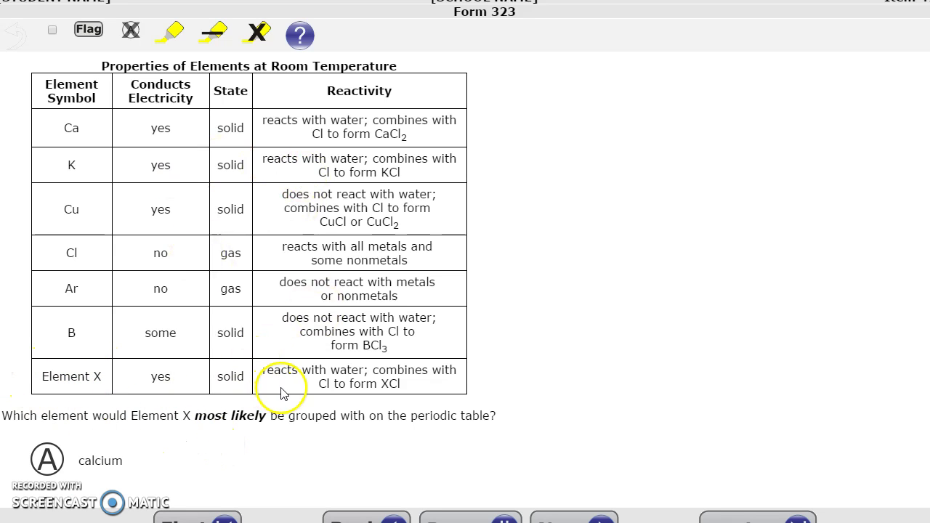
pyautogui.scroll(-2, 273, 390)
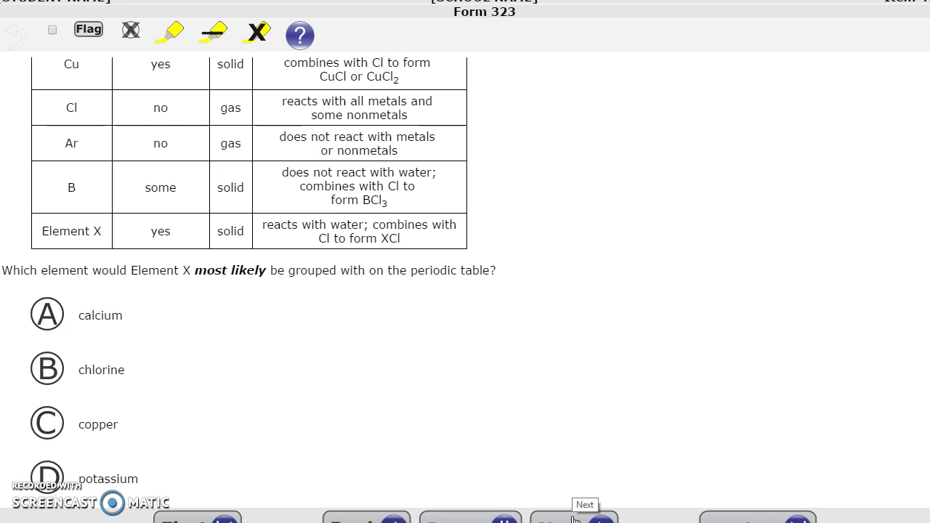
pyautogui.click(574, 518)
pyautogui.click(574, 519)
pyautogui.click(574, 519)
pyautogui.click(574, 519)
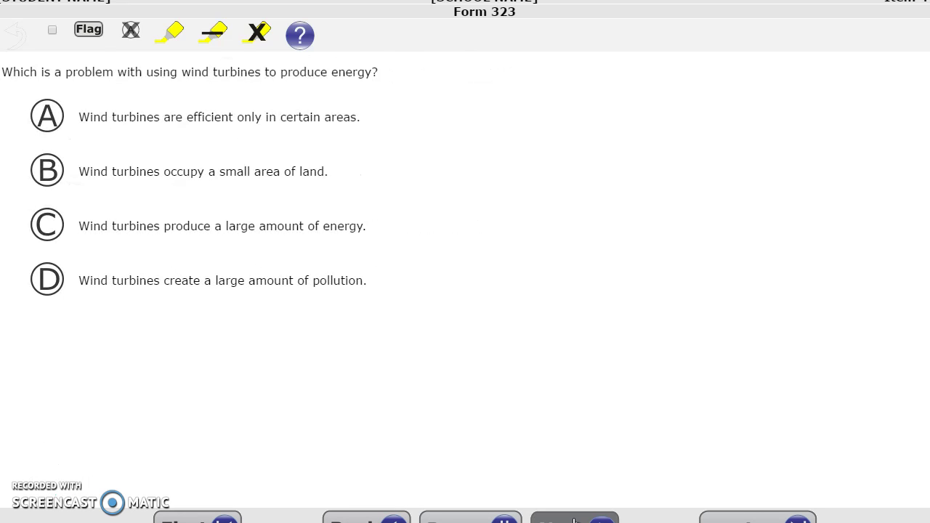
pyautogui.click(477, 412)
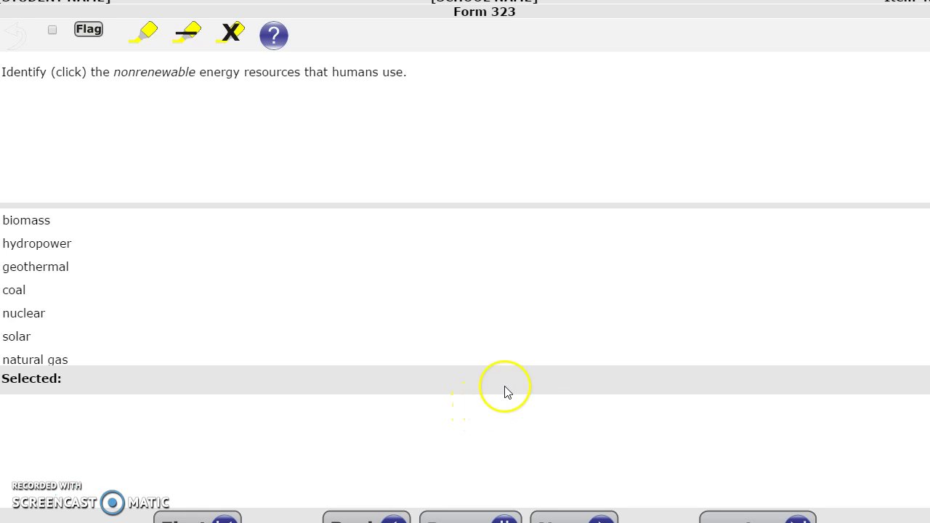
# - Select coal and nuclear as the nonrenewable energy resources
pyautogui.scroll(-1, 690, 272)
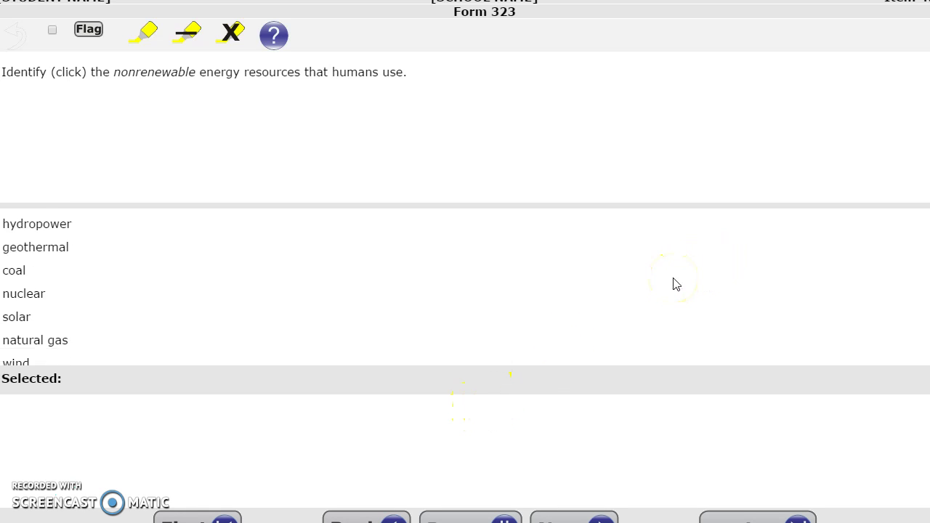
pyautogui.scroll(1, 676, 284)
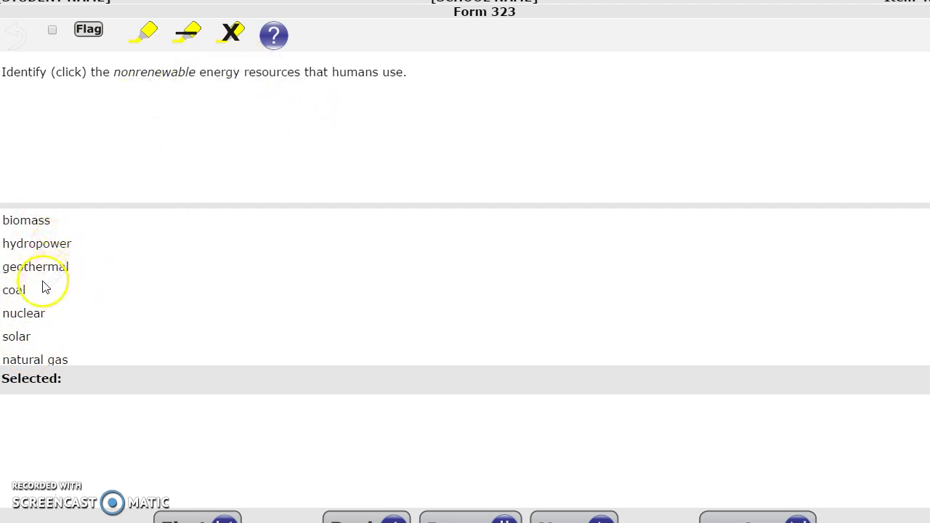
pyautogui.click(18, 292)
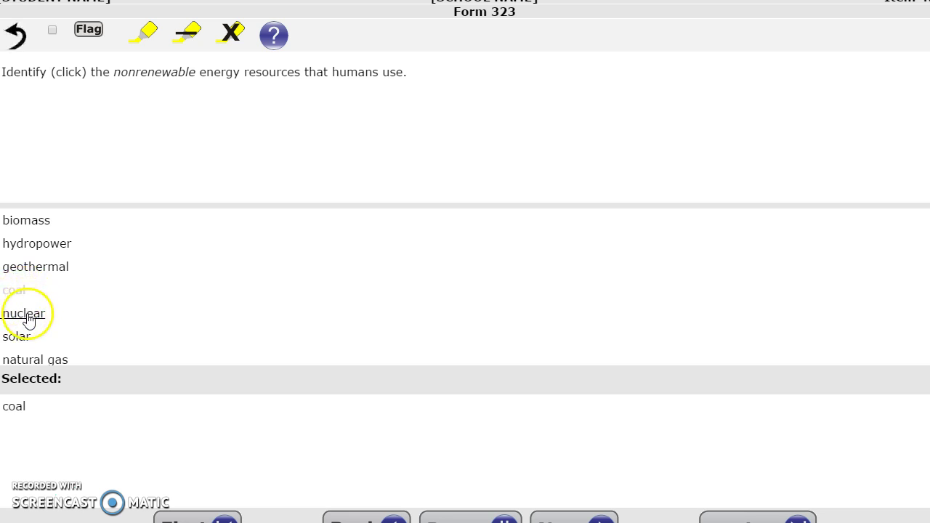
pyautogui.click(29, 318)
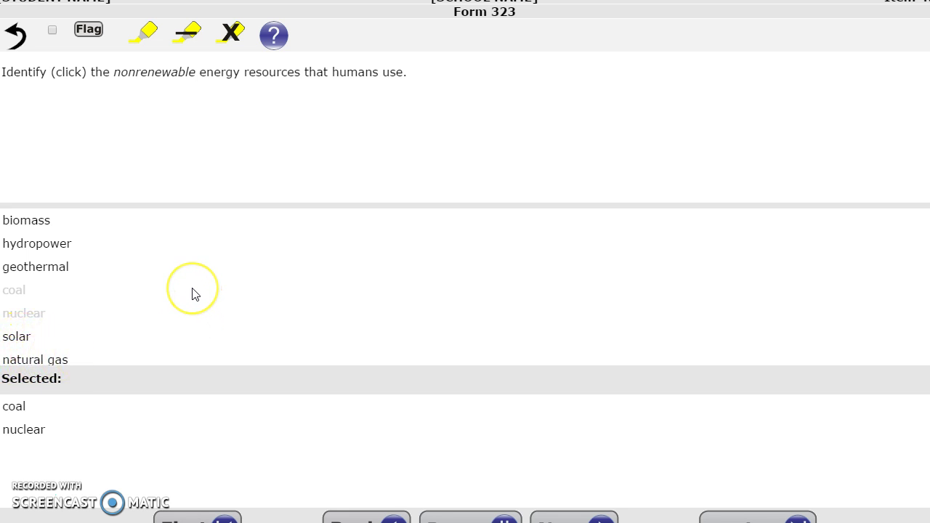
# - Review the coal and nuclear selections on item 45, then advance to the next question
pyautogui.scroll(-1, 194, 293)
pyautogui.scroll(-1, 194, 295)
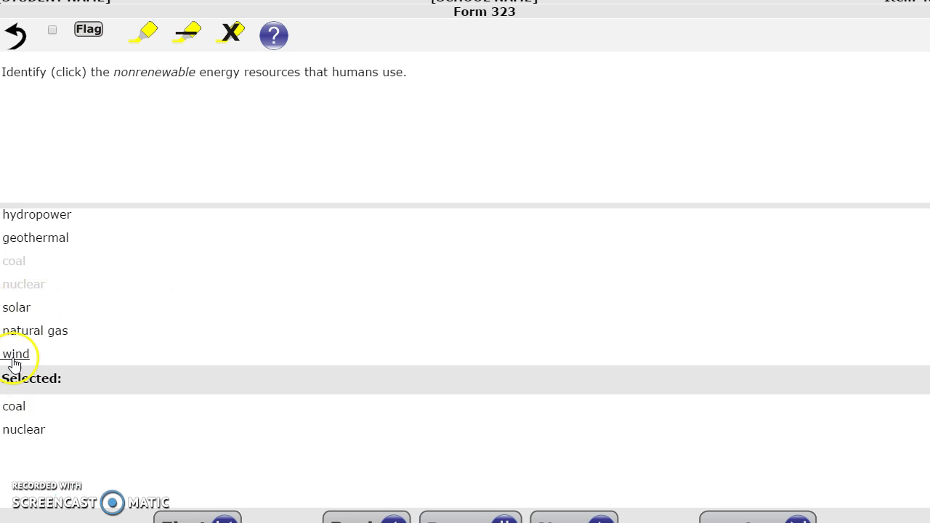
pyautogui.scroll(1, 225, 322)
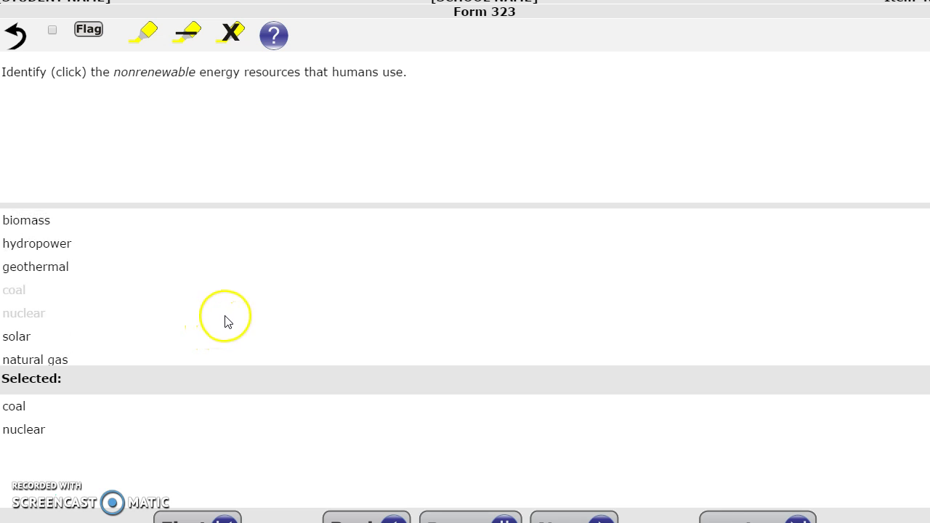
pyautogui.scroll(-1, 226, 320)
pyautogui.scroll(1, 232, 319)
pyautogui.click(216, 305)
pyautogui.scroll(-1, 216, 305)
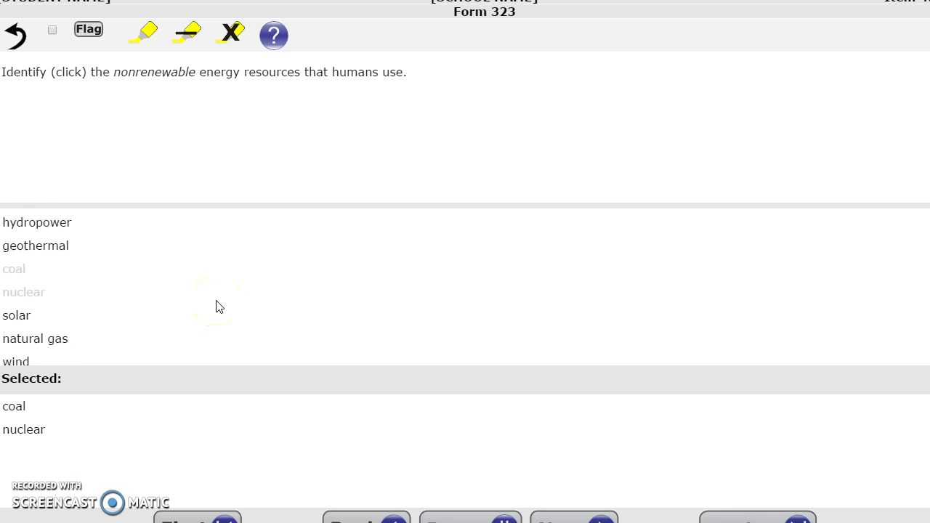
pyautogui.scroll(1, 216, 306)
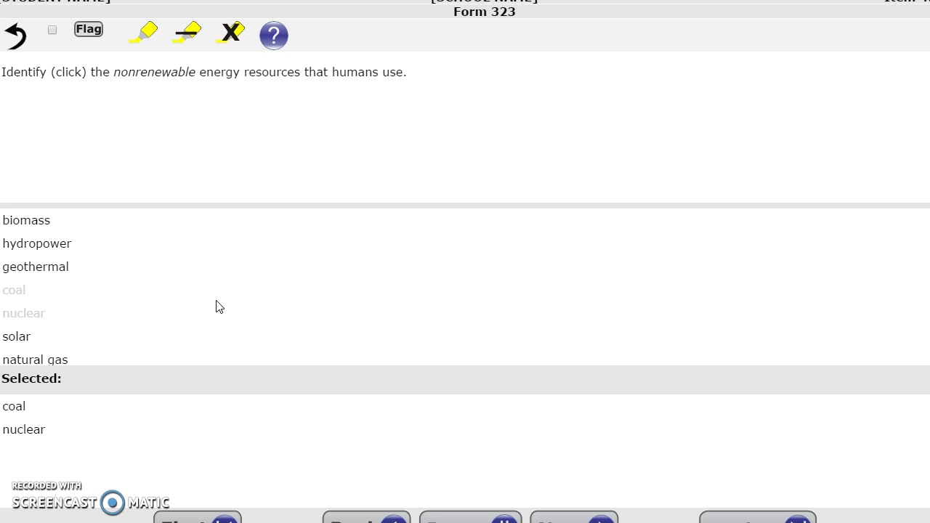
pyautogui.click(876, 268)
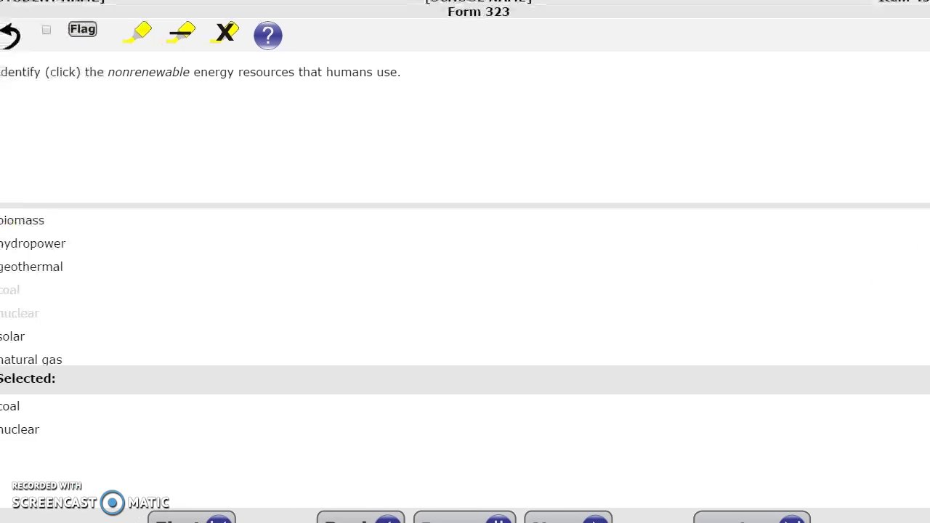
pyautogui.scroll(-1, 160, 261)
pyautogui.scroll(2, 160, 261)
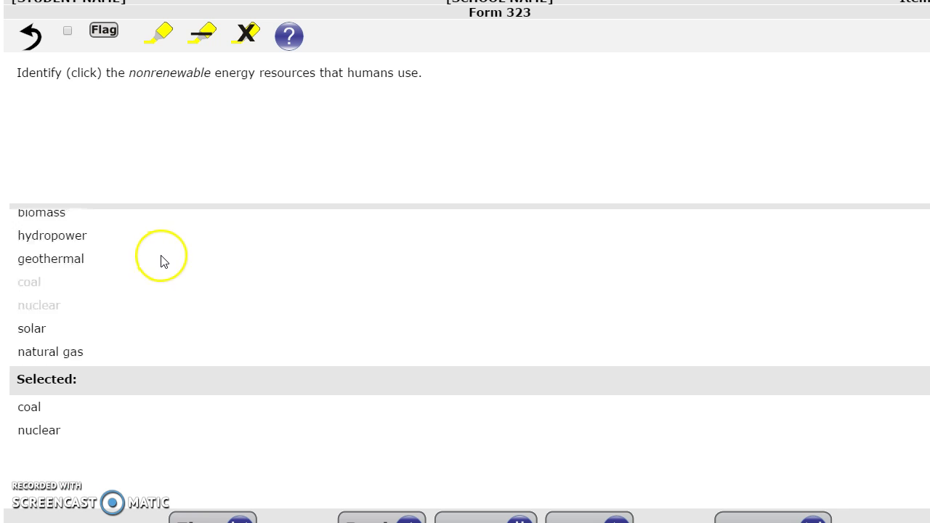
pyautogui.scroll(-2, 161, 262)
pyautogui.scroll(1, 163, 262)
pyautogui.scroll(-1, 163, 260)
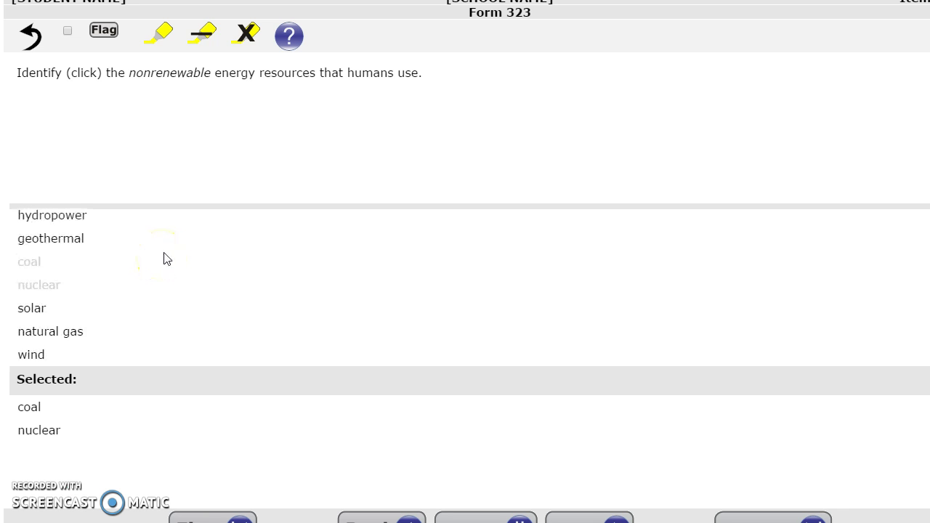
pyautogui.scroll(1, 164, 258)
pyautogui.click(567, 518)
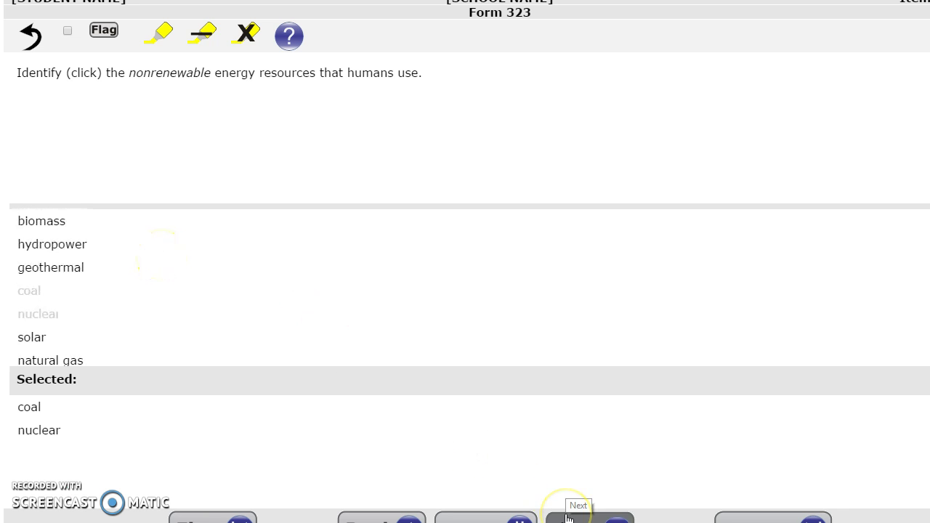
# - Skip past the remaining questions to reach the Test Summary page
pyautogui.click(569, 519)
pyautogui.click(569, 519)
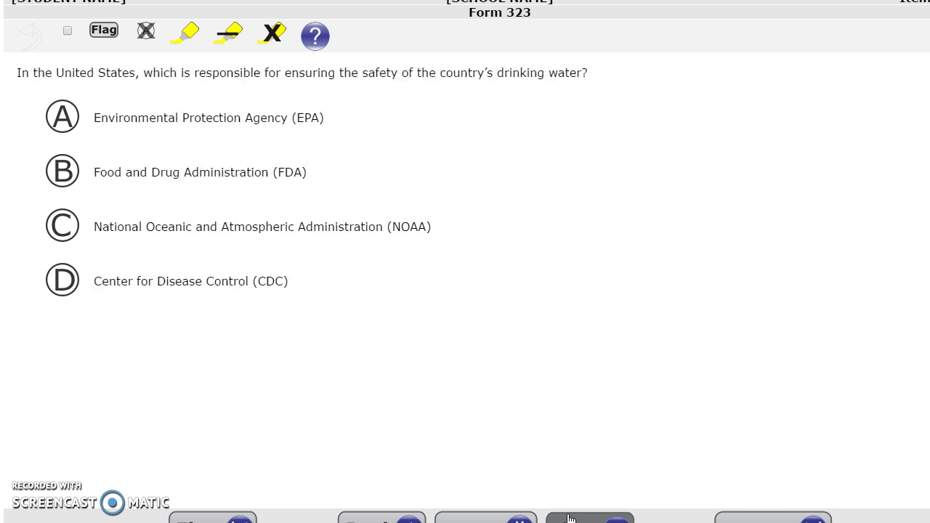
pyautogui.click(569, 519)
pyautogui.click(568, 519)
pyautogui.click(569, 519)
pyautogui.click(569, 519)
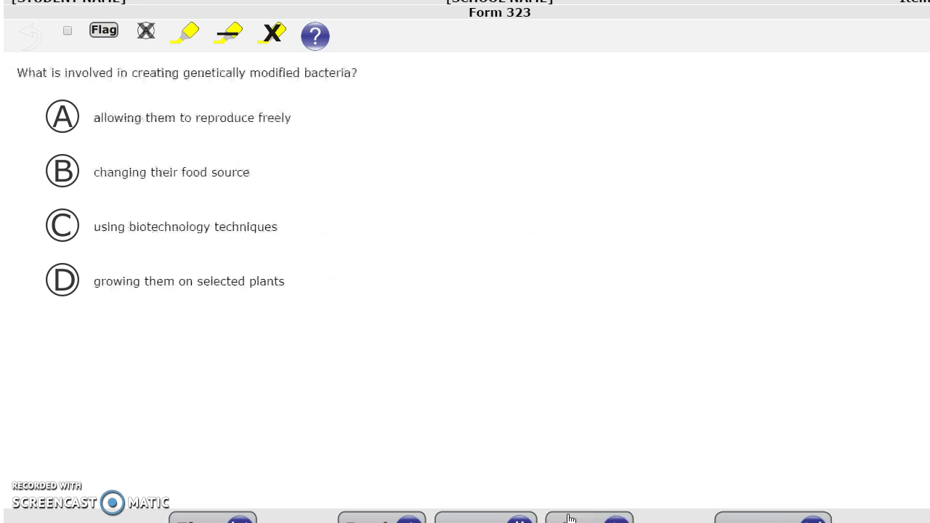
pyautogui.click(569, 519)
pyautogui.click(569, 518)
pyautogui.click(569, 519)
pyautogui.click(569, 519)
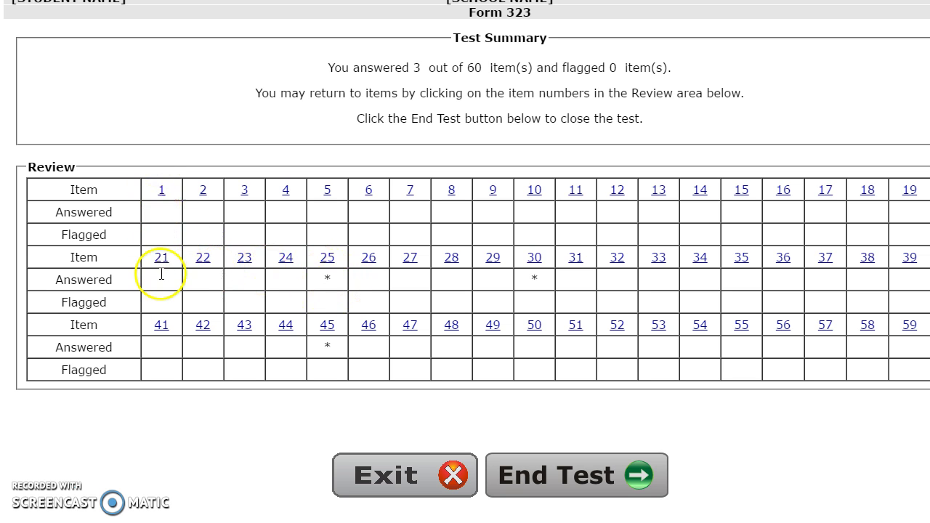
# - Flag item 1, the pure substance question, for review and return to the summary grid
pyautogui.click(161, 193)
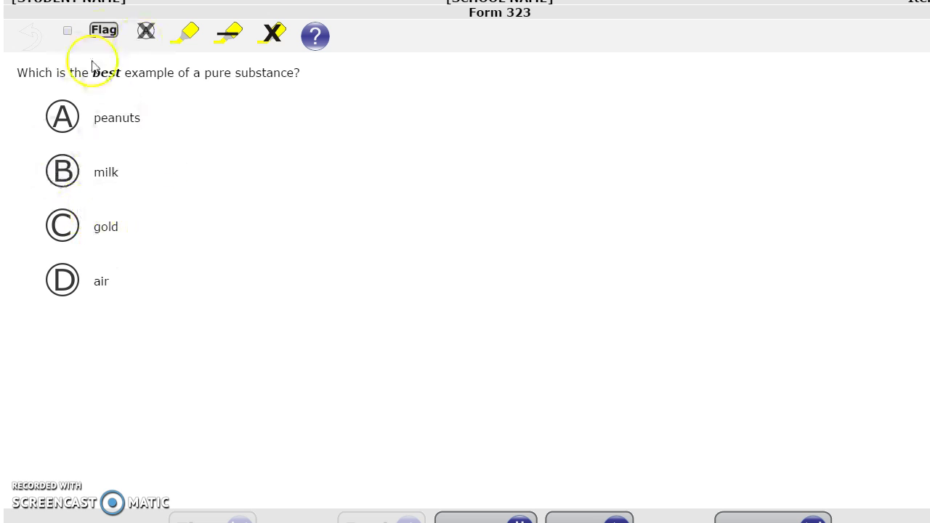
pyautogui.click(104, 30)
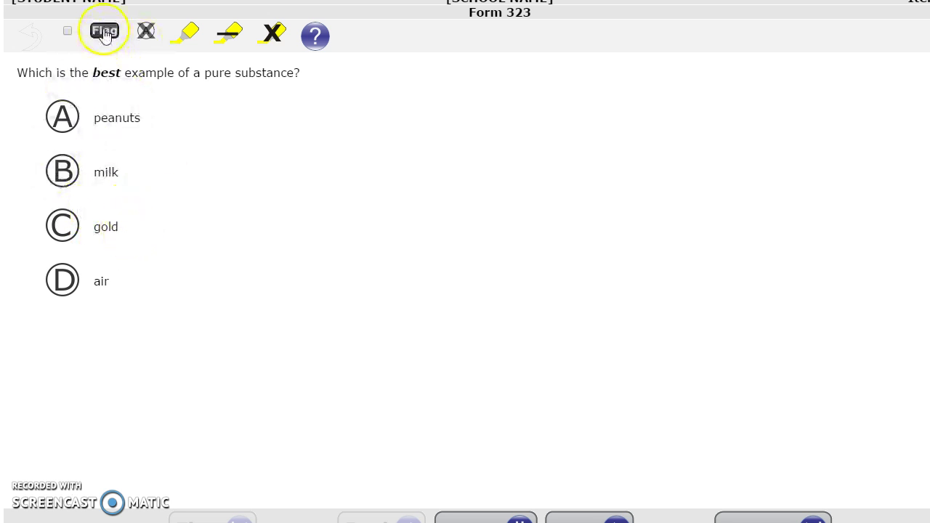
pyautogui.click(746, 517)
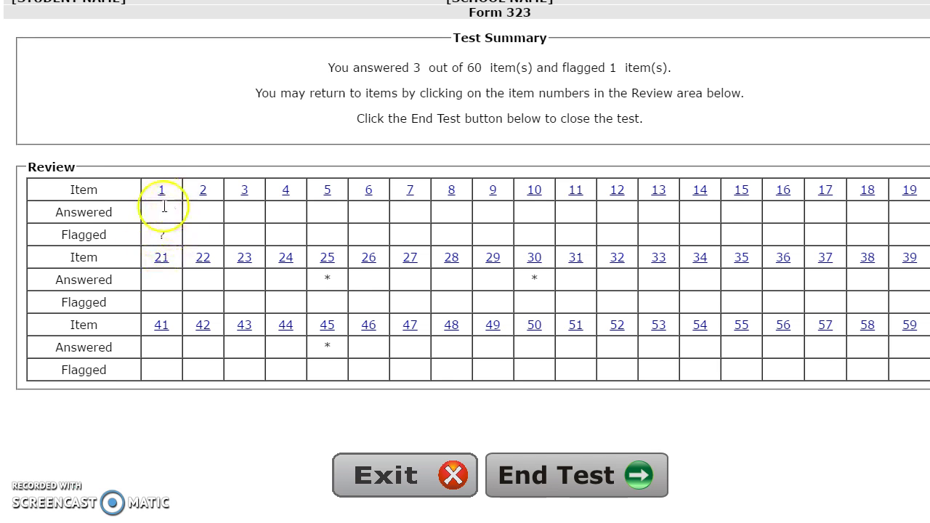
pyautogui.click(534, 326)
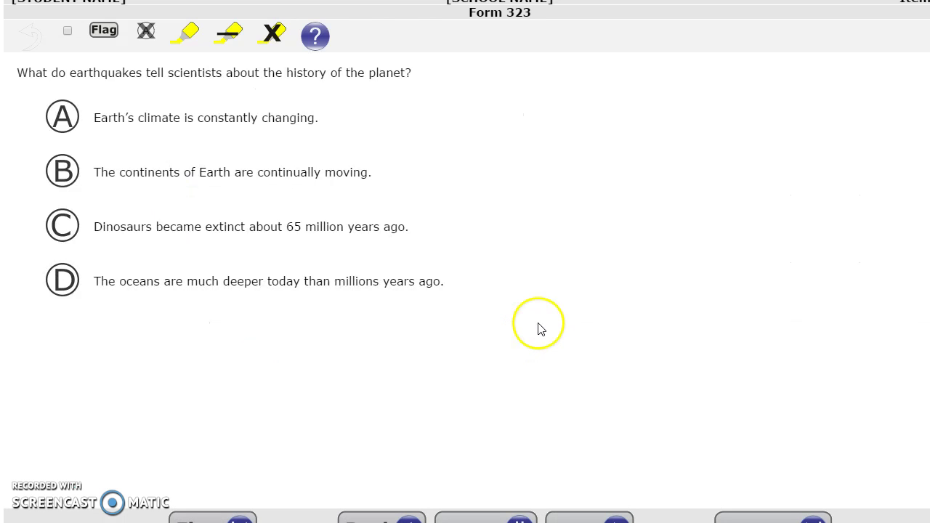
pyautogui.click(730, 519)
pyautogui.click(779, 330)
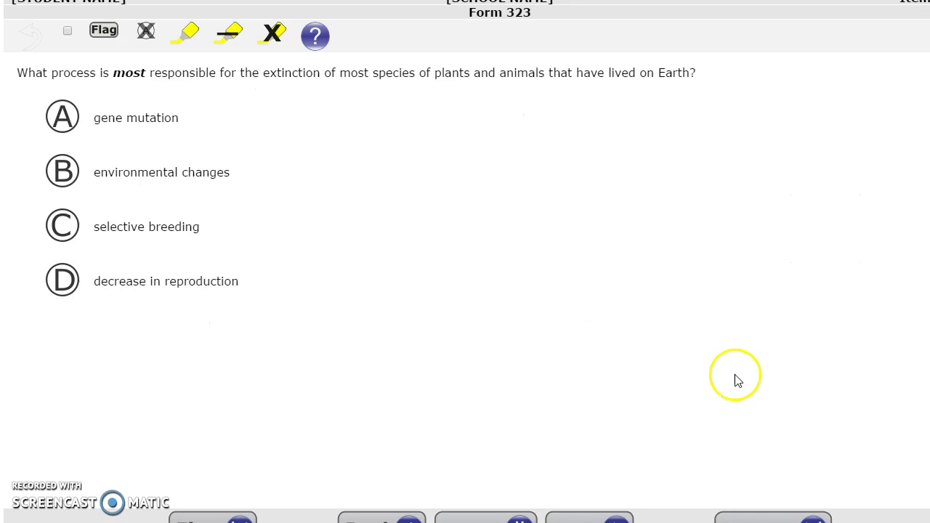
pyautogui.click(730, 519)
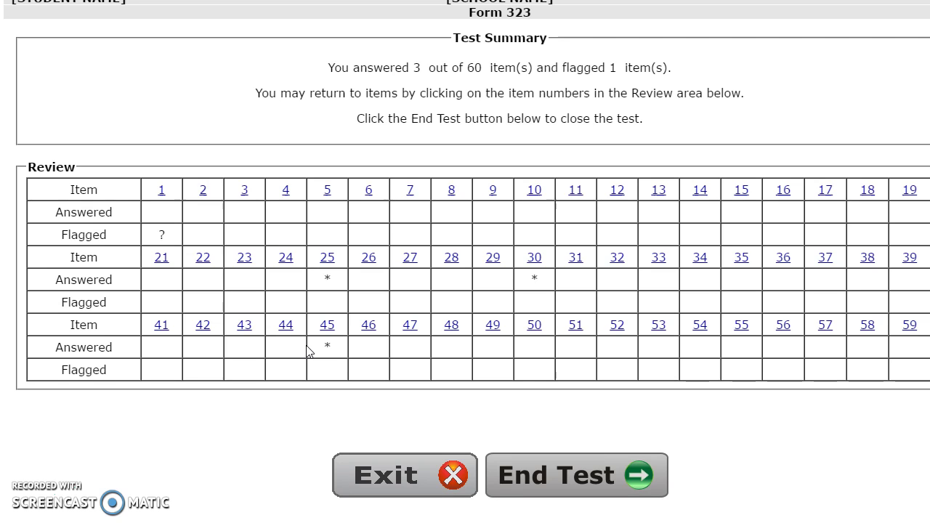
pyautogui.click(346, 292)
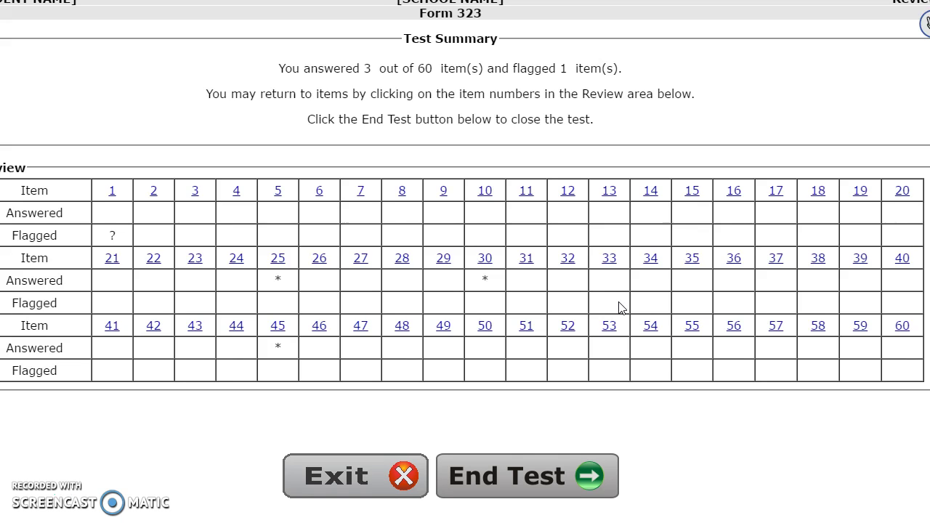
pyautogui.click(541, 248)
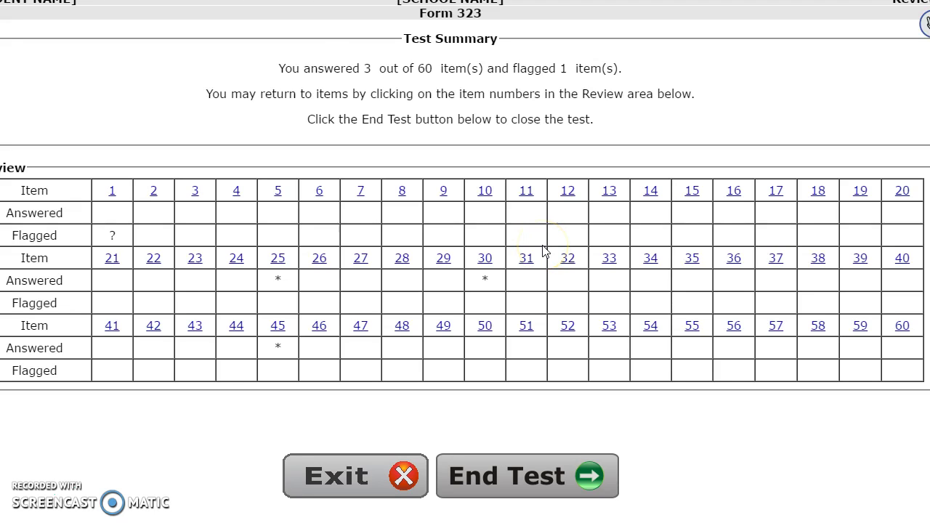